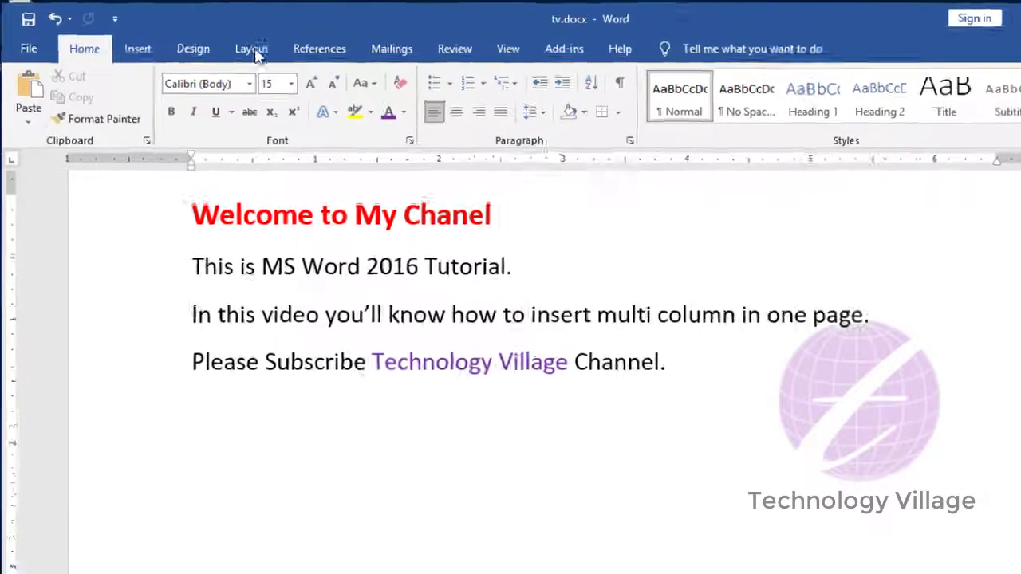
# - Browse the Layout tab's Breaks options and close the list without inserting a break
pyautogui.click(216, 51)
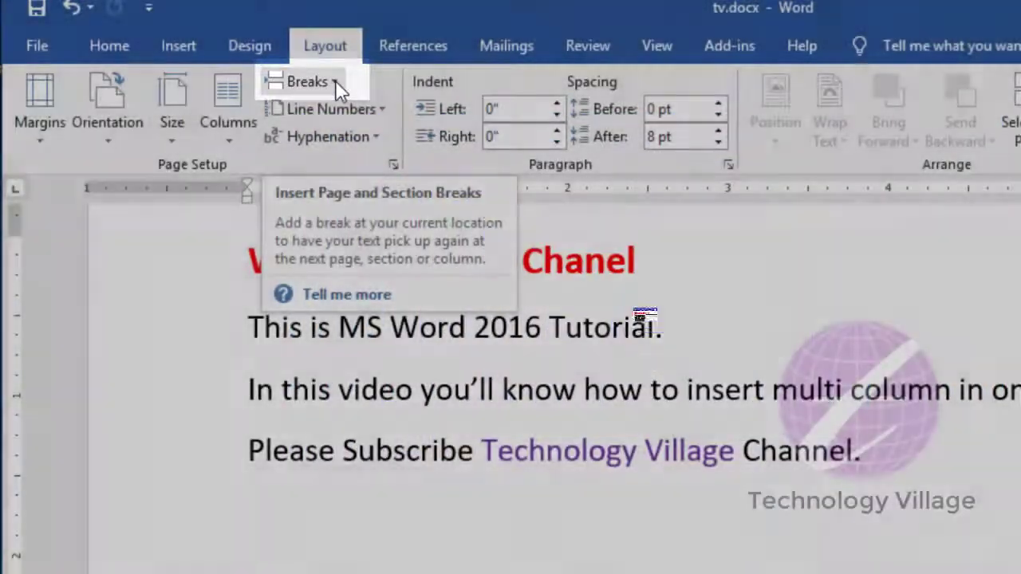
pyautogui.click(333, 83)
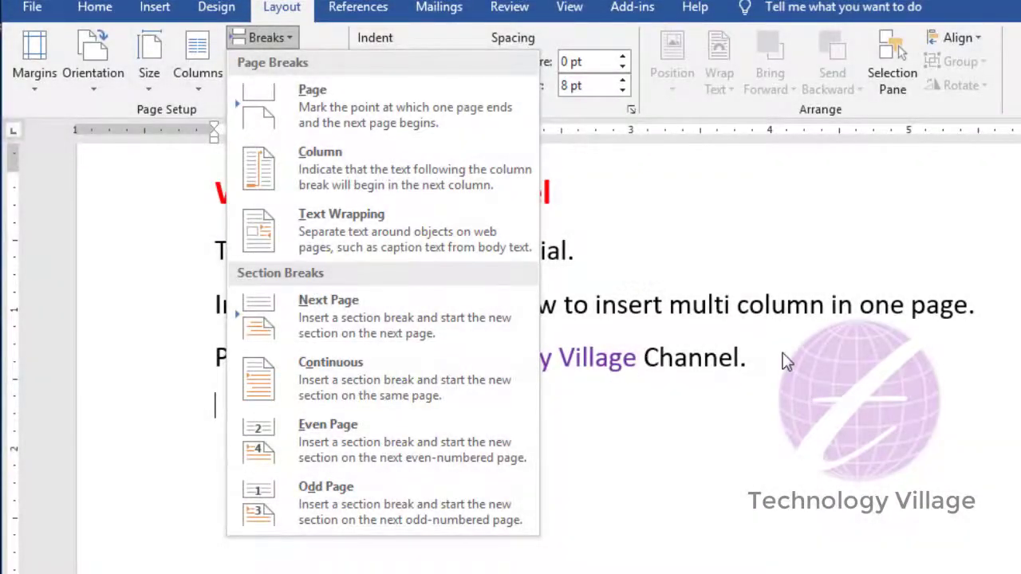
pyautogui.click(767, 358)
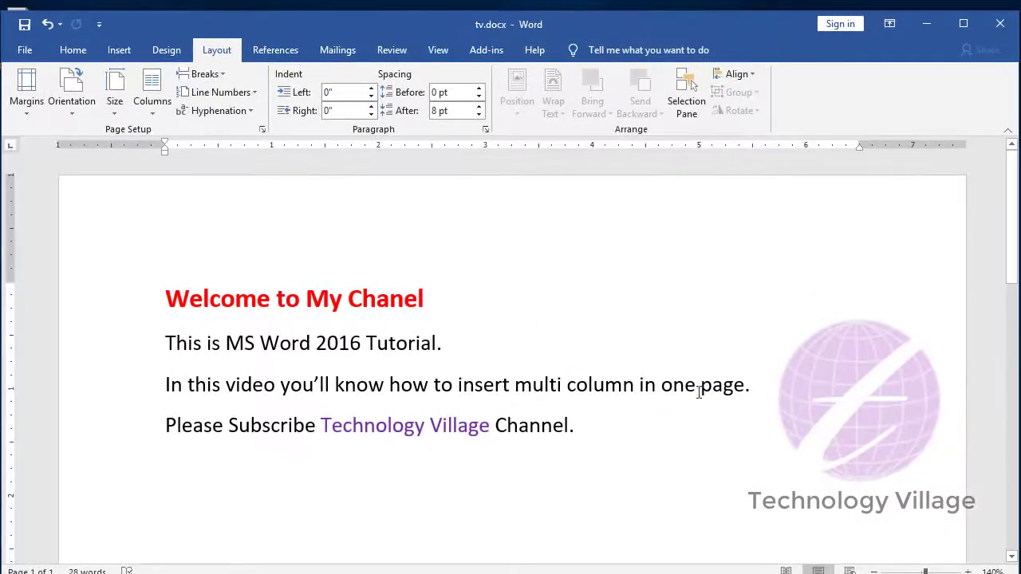
pyautogui.scroll(-3, 235, 335)
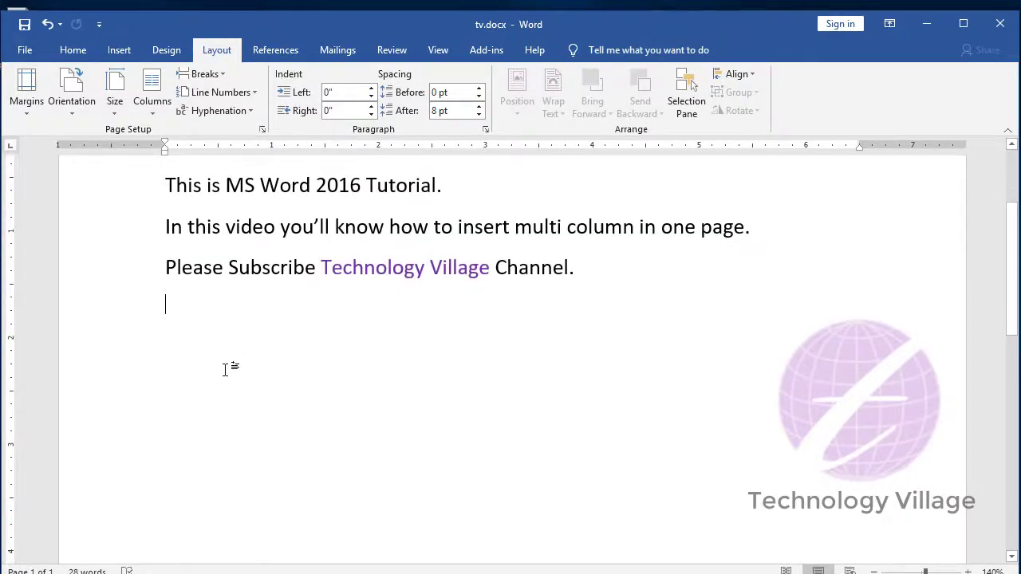
pyautogui.scroll(2, 227, 367)
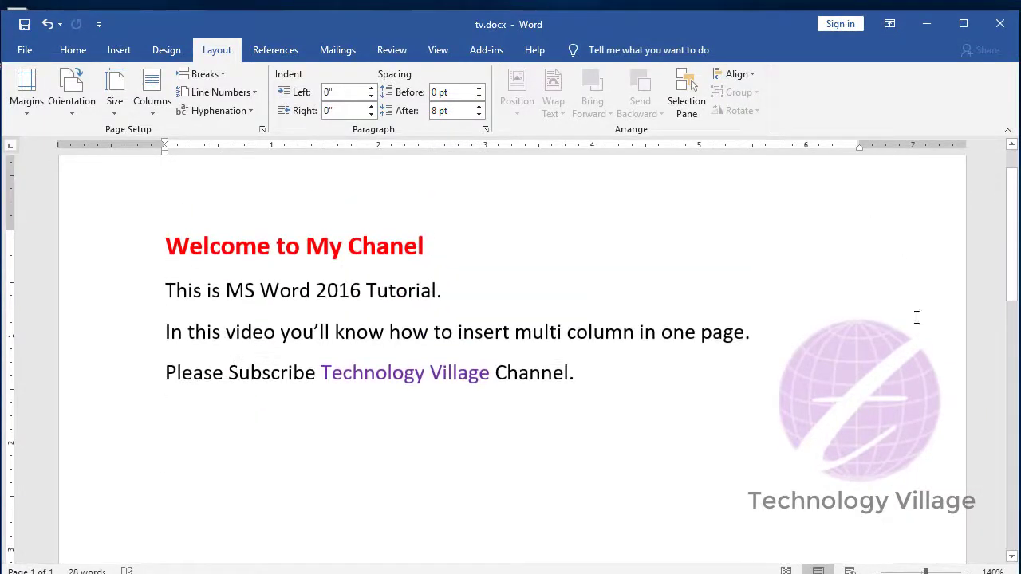
pyautogui.scroll(-2, 255, 396)
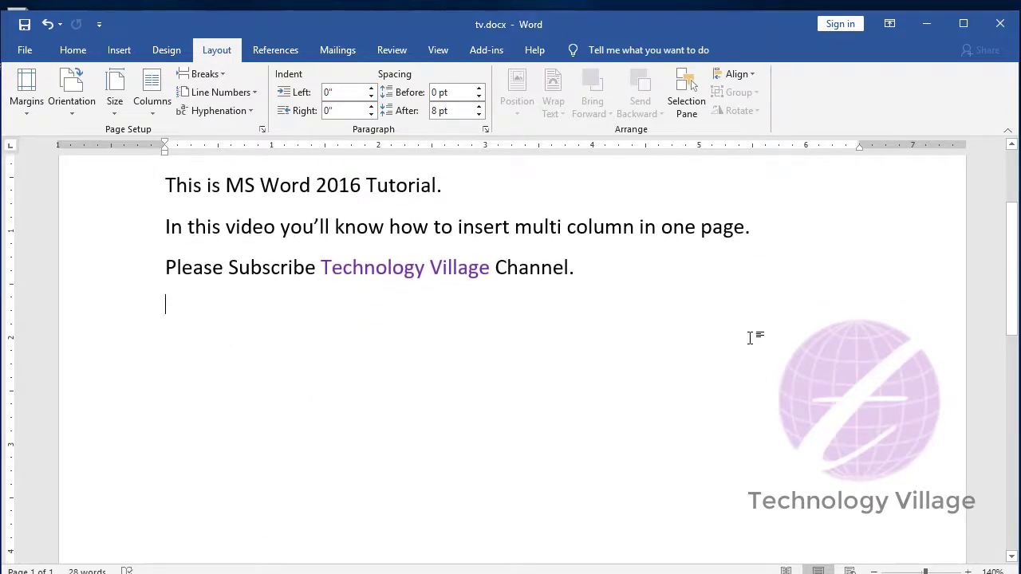
pyautogui.scroll(2, 750, 337)
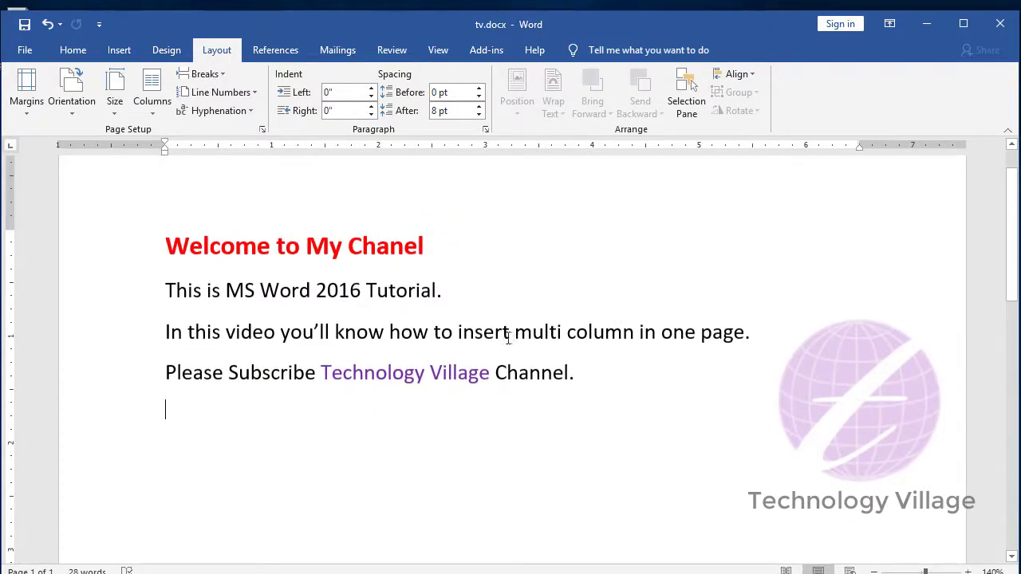
# - Insert a continuous section break below the welcome text
pyautogui.click(206, 74)
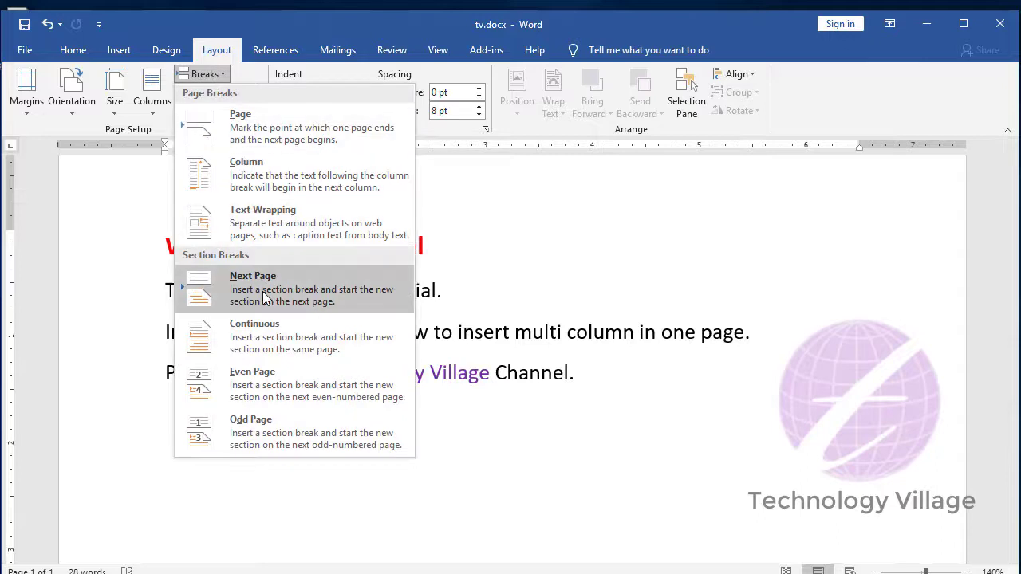
pyautogui.click(267, 330)
pyautogui.scroll(-2, 430, 347)
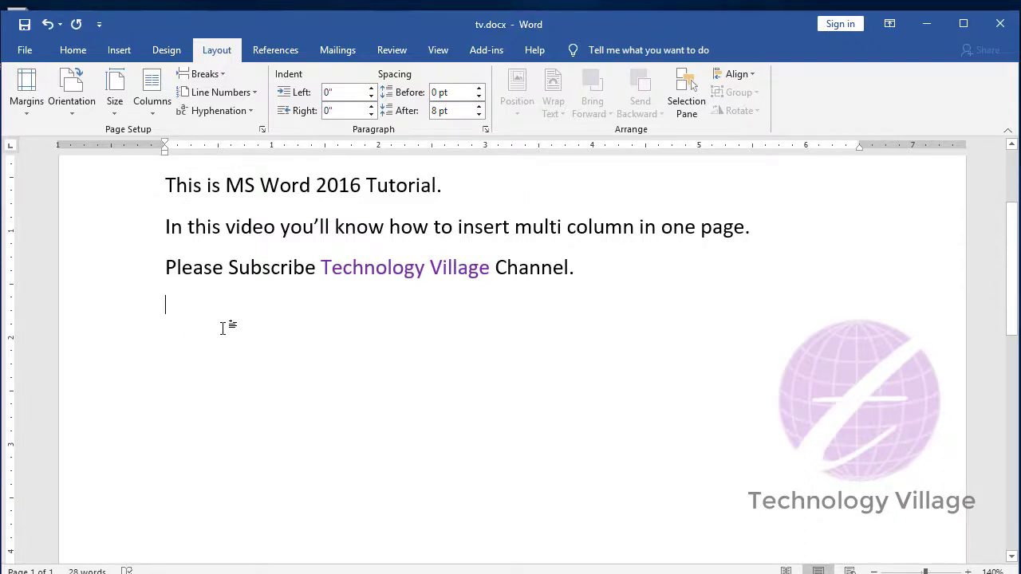
# - Set the new section to two columns
pyautogui.click(152, 96)
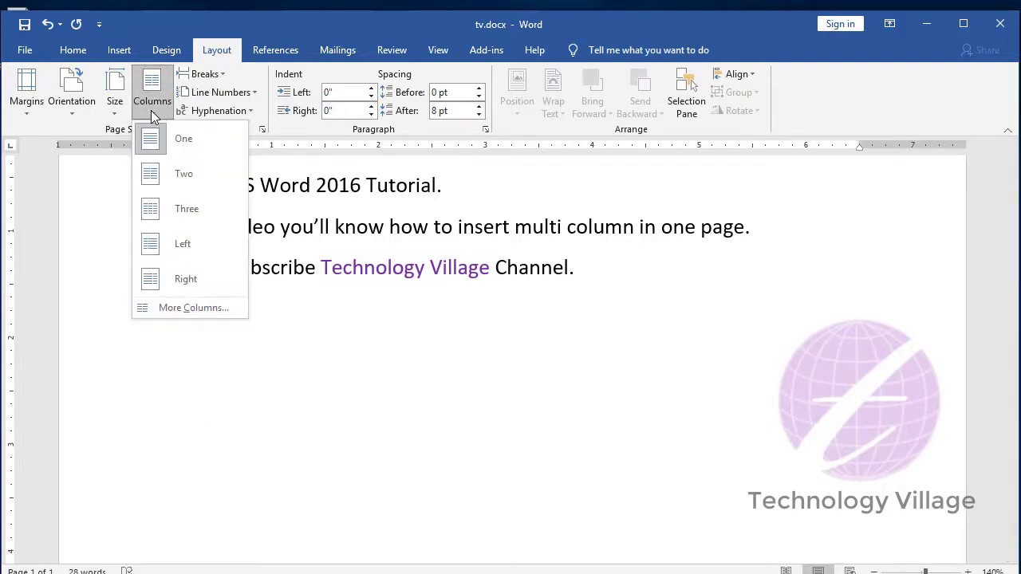
pyautogui.click(180, 176)
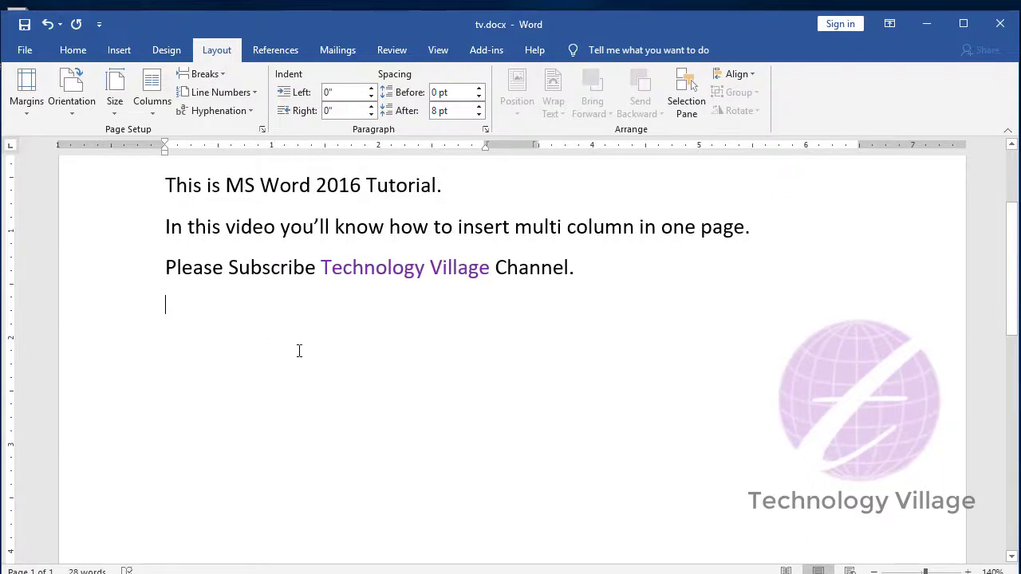
pyautogui.scroll(1, 298, 349)
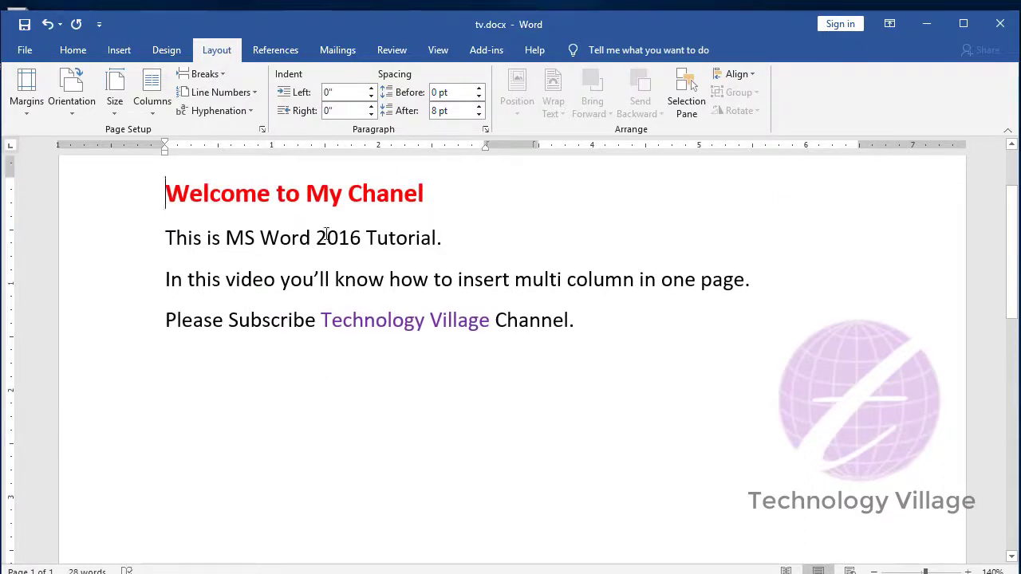
# - Select the heading and three lines and paste a copy onto the empty line below
pyautogui.moveTo(166, 192); pyautogui.dragTo(582, 317)
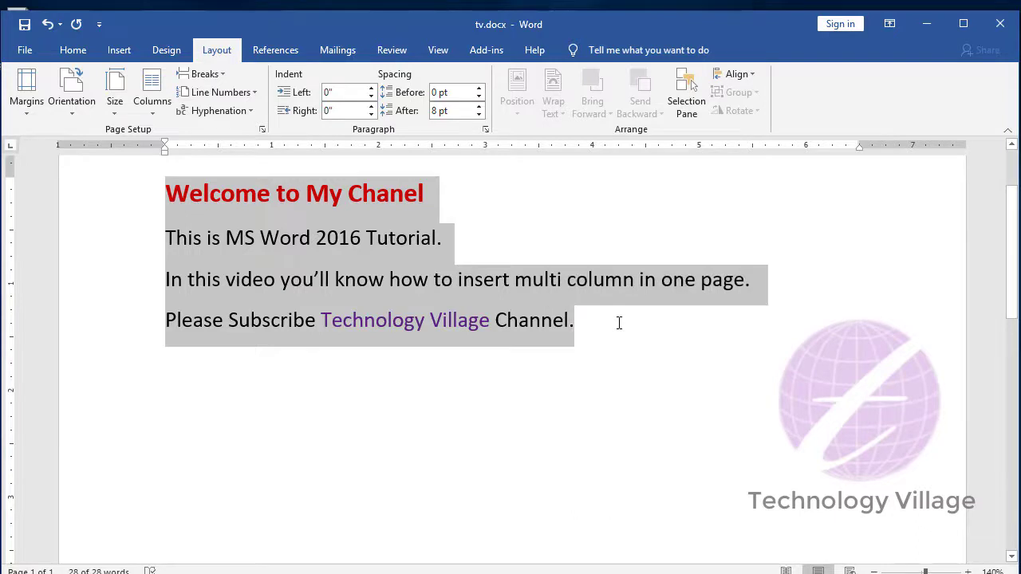
pyautogui.click(298, 406)
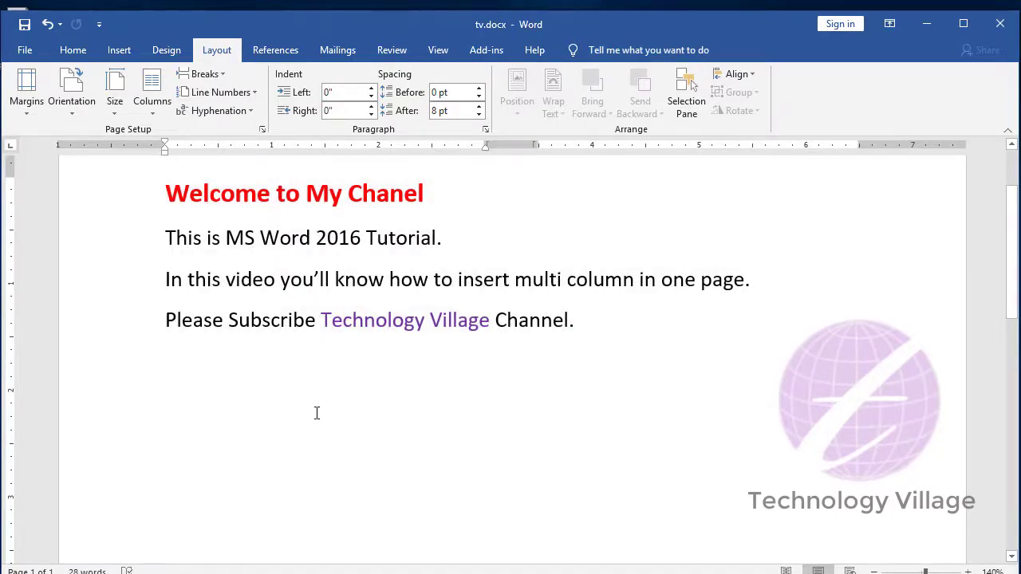
pyautogui.write('Welcome to My Chanel This is MS Word 2016 Tutorial. In this video you’ll know how to insert multi column in one page. Please Subscribe Technology Village Channel.')
pyautogui.scroll(-1, 415, 429)
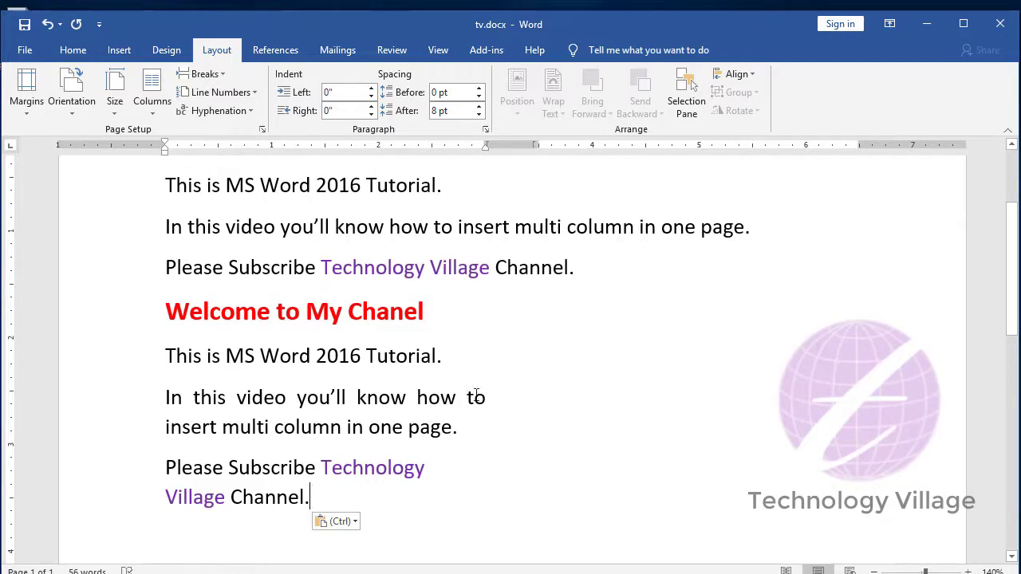
# - Paste further copies of the welcome text on new lines in the two-column section
pyautogui.press('Return')
pyautogui.write('Welcome to My Chanel This is MS Word 2016 Tutorial. In this video you’ll know how to insert multi column in one page. Please Subscribe Technology Village Channel.')
pyautogui.press('Return')
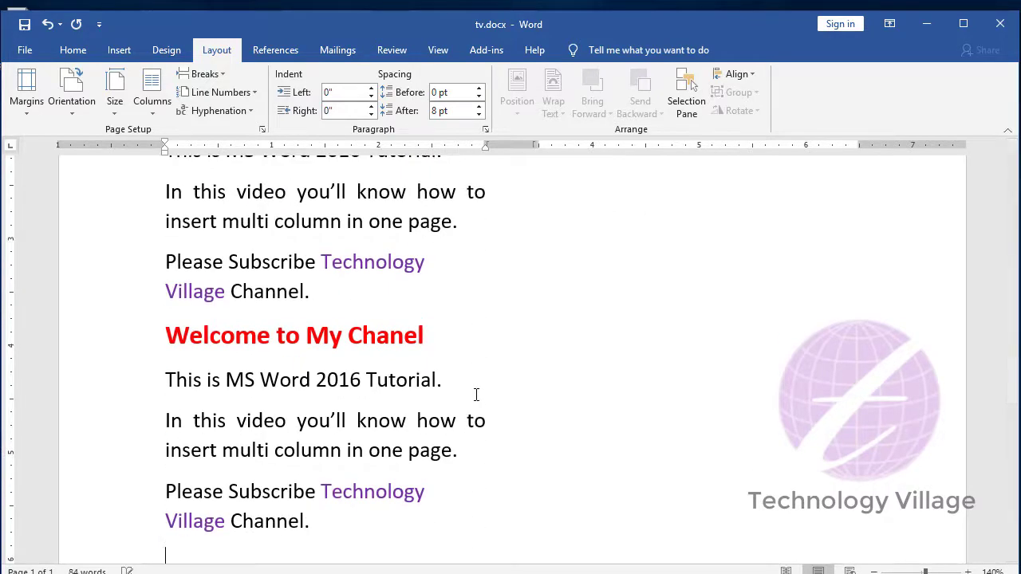
pyautogui.scroll(6, 476, 394)
pyautogui.scroll(-2, 337, 433)
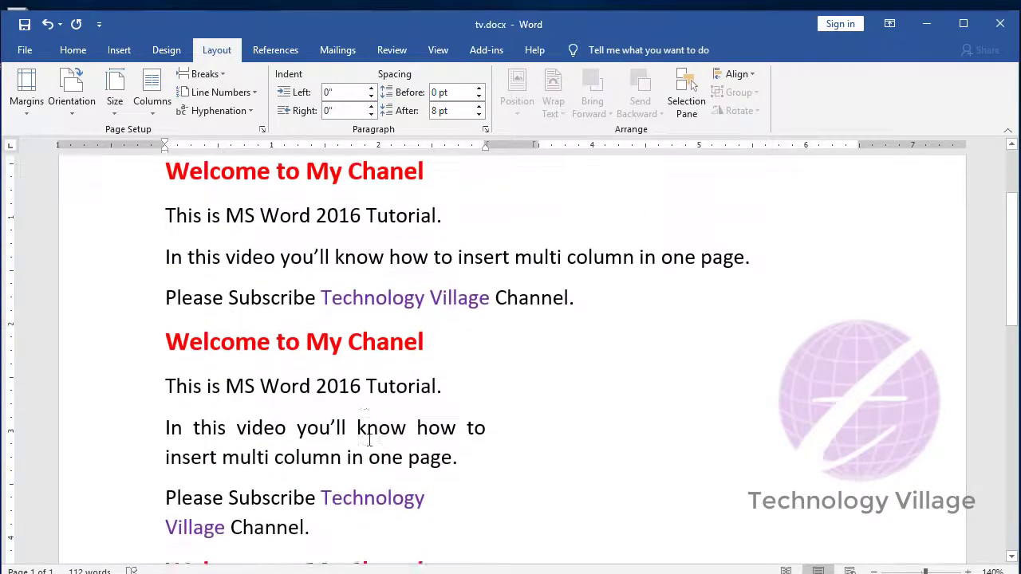
pyautogui.scroll(-1, 369, 349)
pyautogui.scroll(-3, 369, 349)
pyautogui.scroll(-4, 344, 412)
pyautogui.scroll(-1, 359, 458)
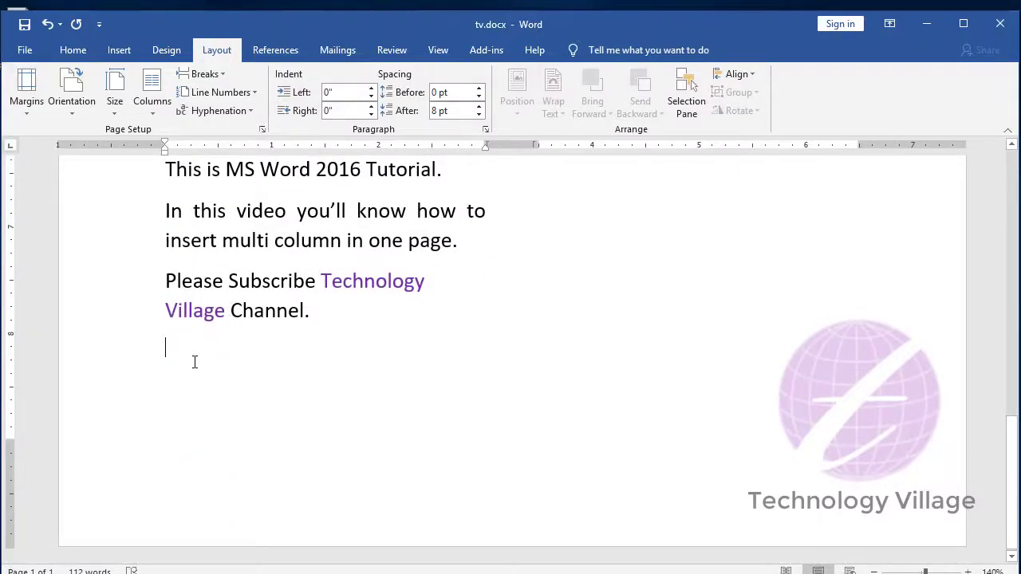
# - Insert a continuous section break after the last pasted copy of the welcome text
pyautogui.click(201, 73)
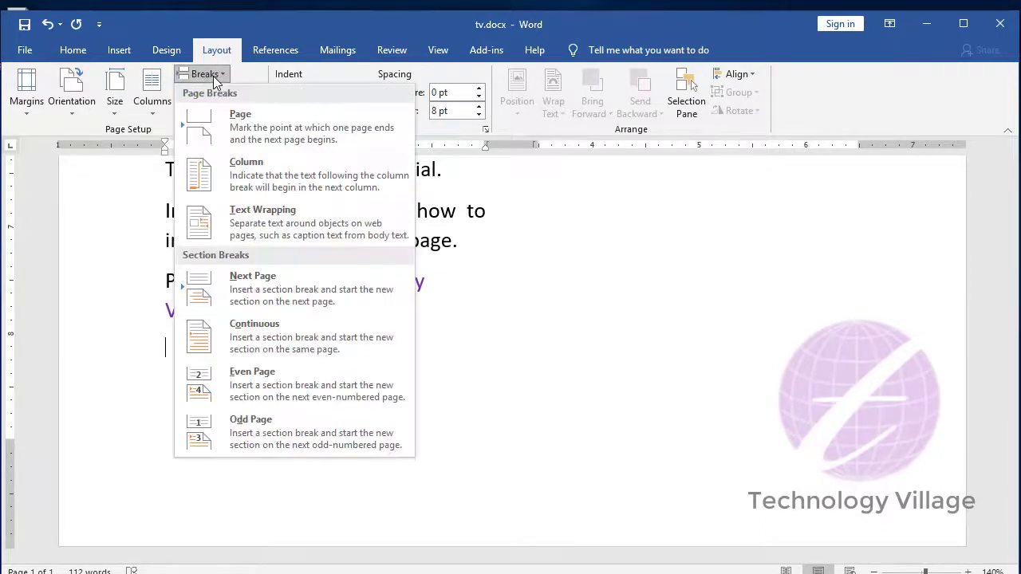
pyautogui.click(258, 336)
pyautogui.scroll(-2, 257, 340)
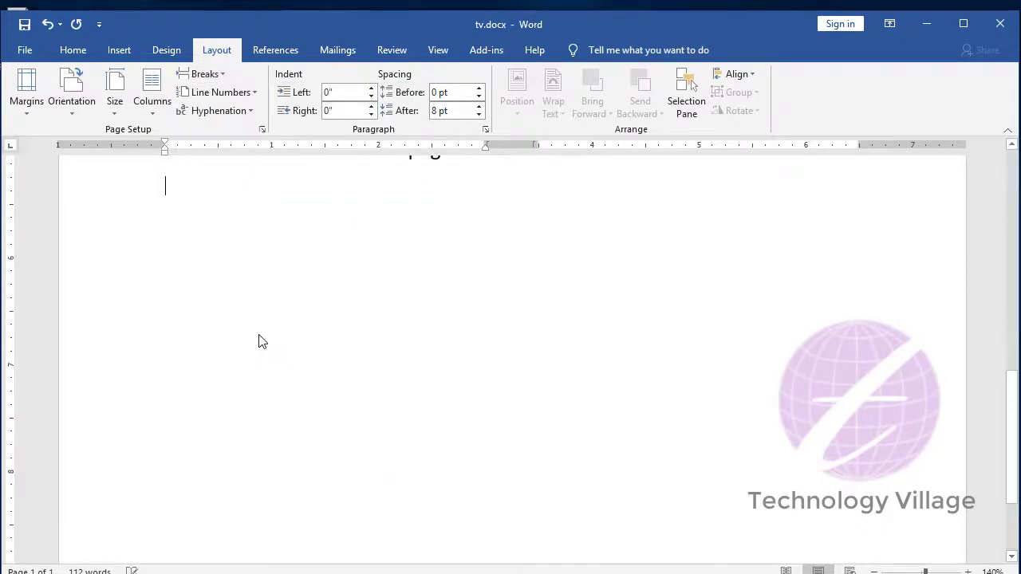
pyautogui.scroll(3, 367, 379)
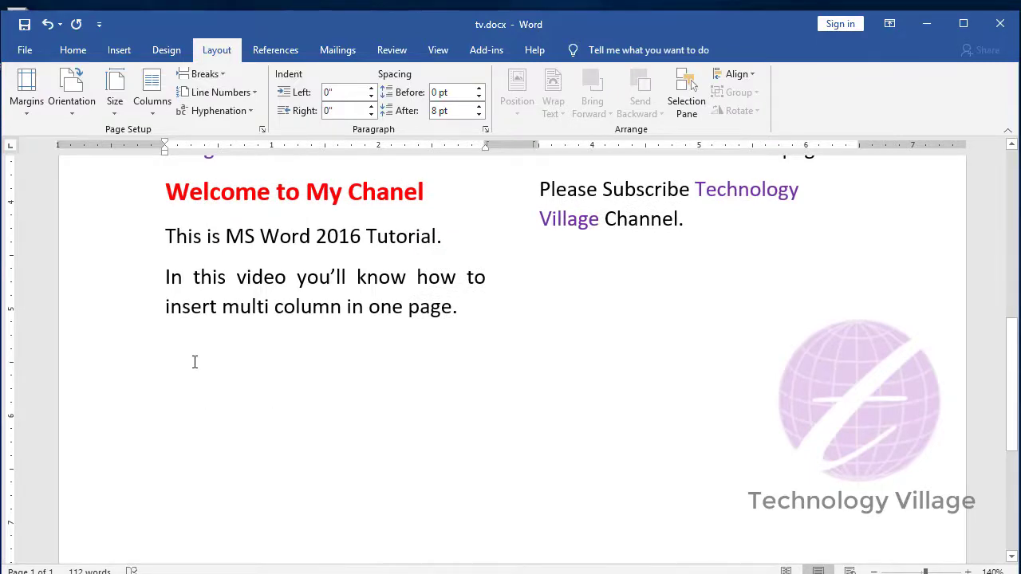
pyautogui.scroll(4, 476, 382)
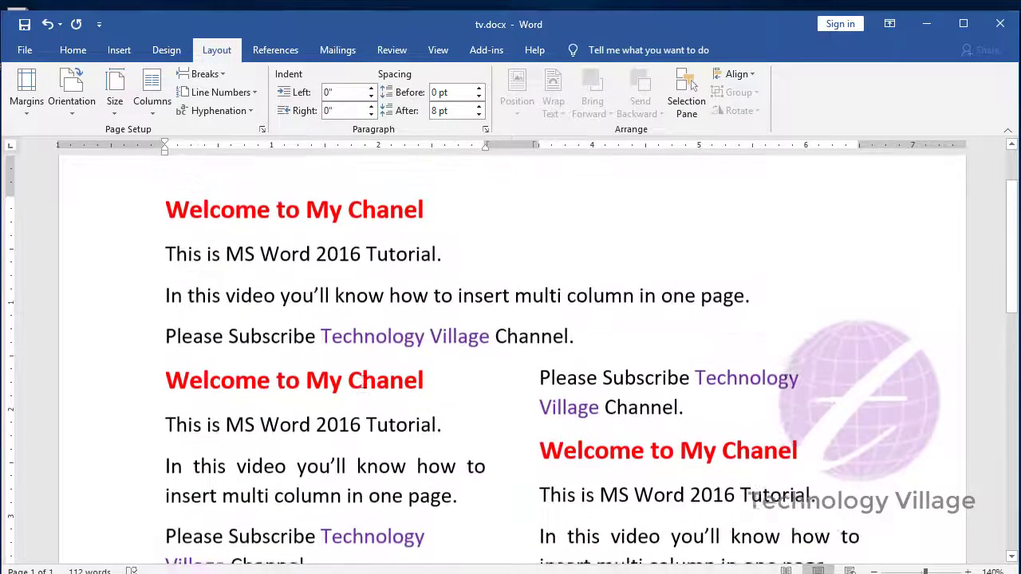
pyautogui.scroll(-3, 358, 331)
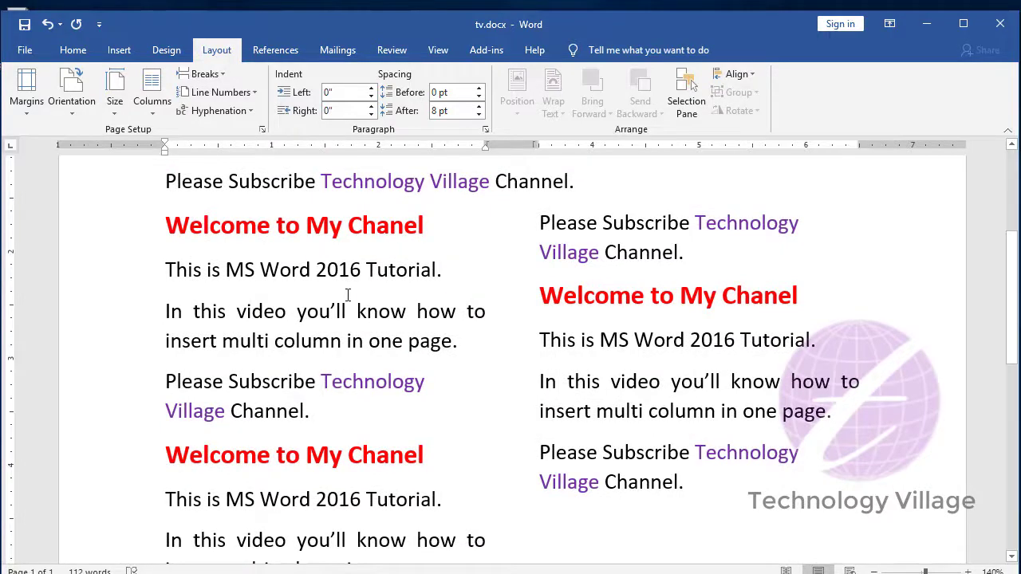
pyautogui.scroll(-6, 442, 351)
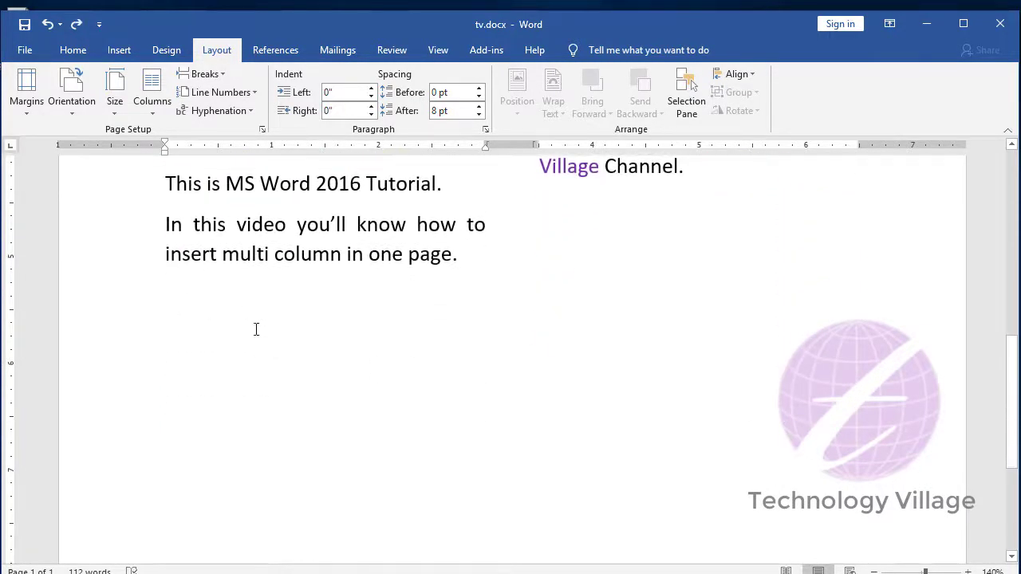
# - Set the new section to one column and paste a full-width welcome copy followed by a new line
pyautogui.click(151, 108)
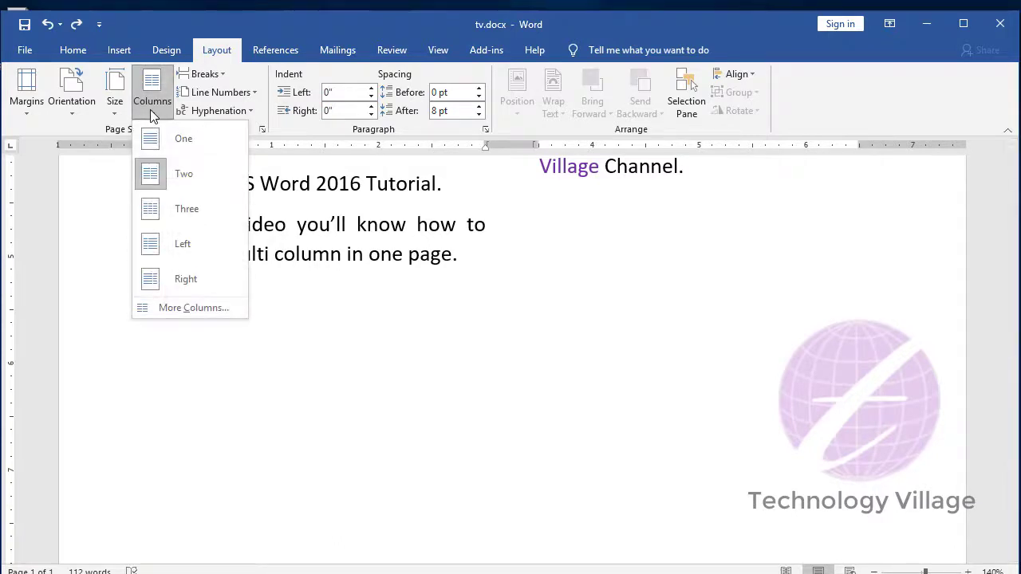
pyautogui.click(183, 142)
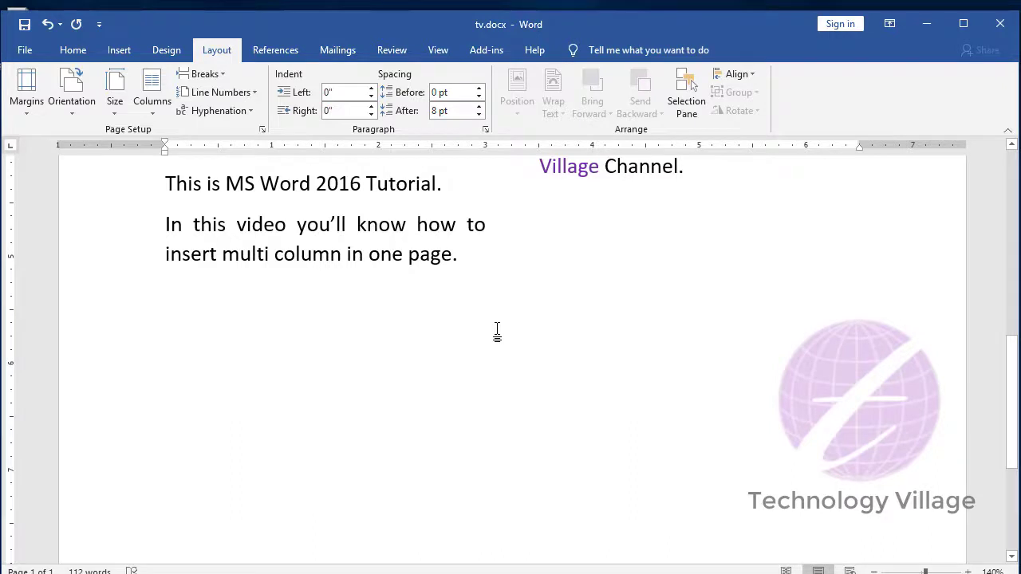
pyautogui.write('Welcome to My Chanel This is MS Word 2016 Tutorial. In this video you’ll know how to insert multi column in one page. Please Subscribe Technology Village Channel.')
pyautogui.press('Return')
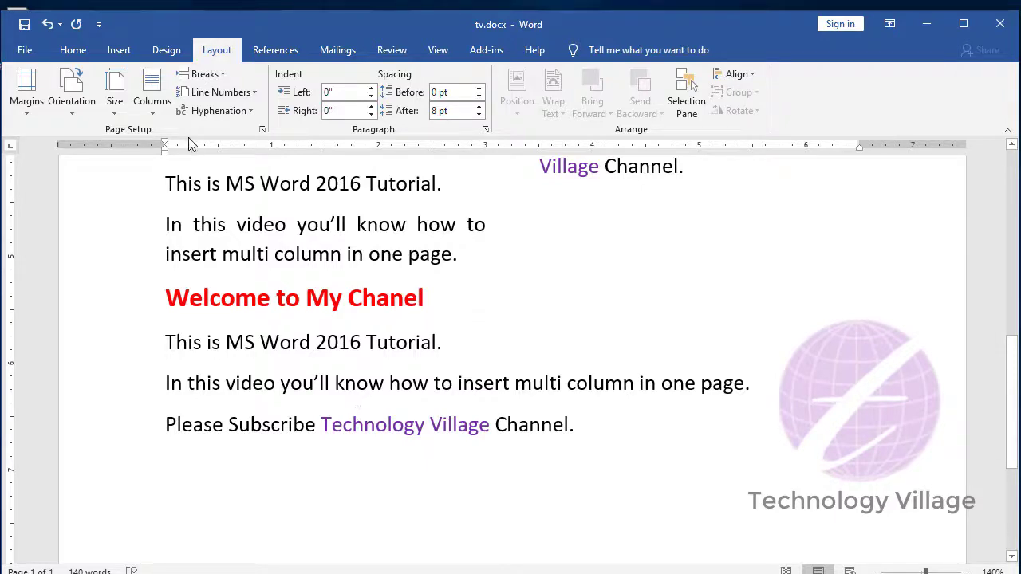
# - Insert a continuous section break and set the new section to three columns
pyautogui.click(208, 75)
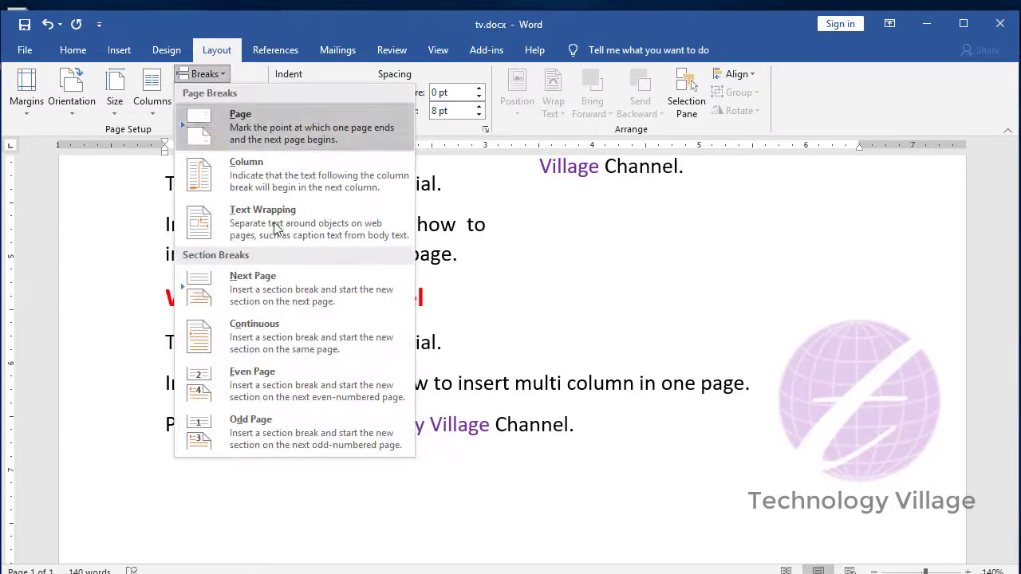
pyautogui.click(269, 339)
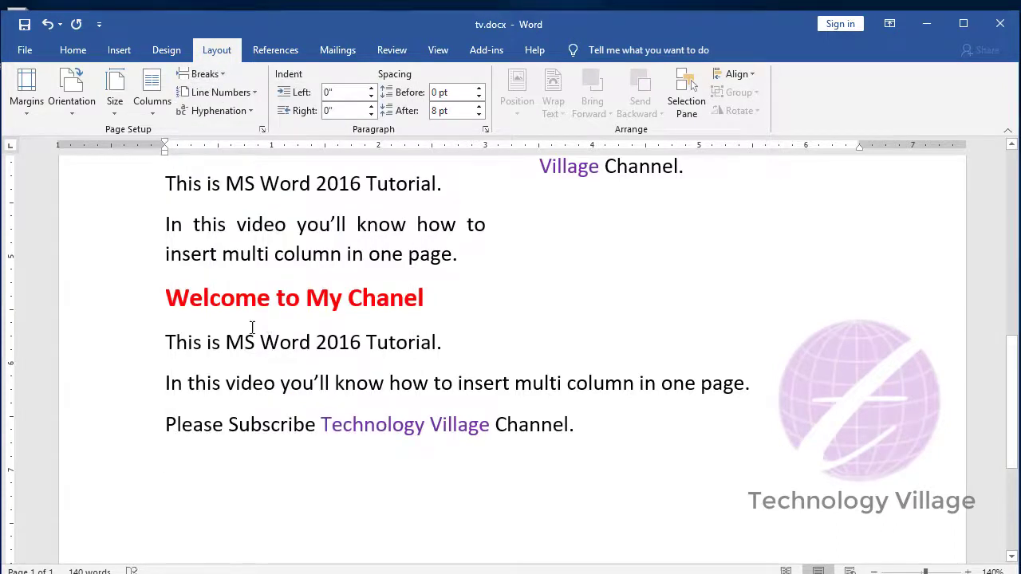
pyautogui.click(154, 109)
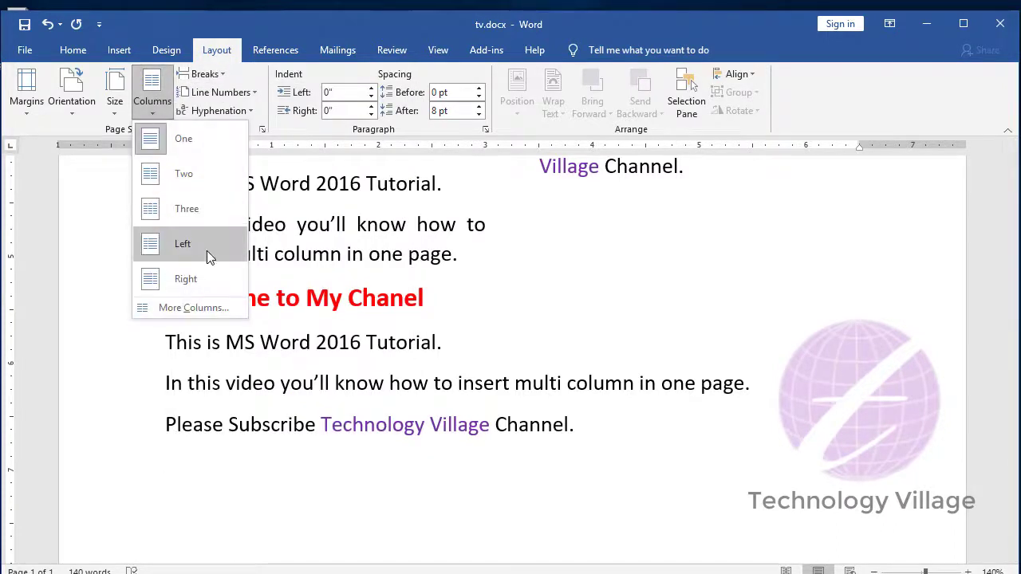
pyautogui.click(185, 209)
# - Paste two more copies of the welcome text into the three-column section
pyautogui.scroll(-3, 421, 378)
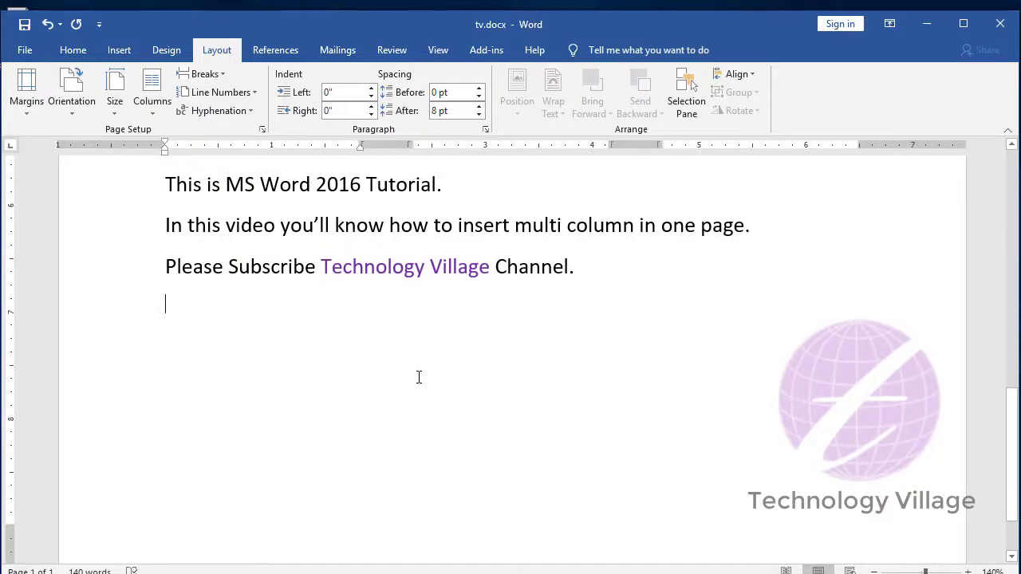
pyautogui.write('Welcome to My Chanel This is MS Word 2016 Tutorial. In this video you’ll know how to insert multi column in one page. Please Subscribe Technology Village Channel.')
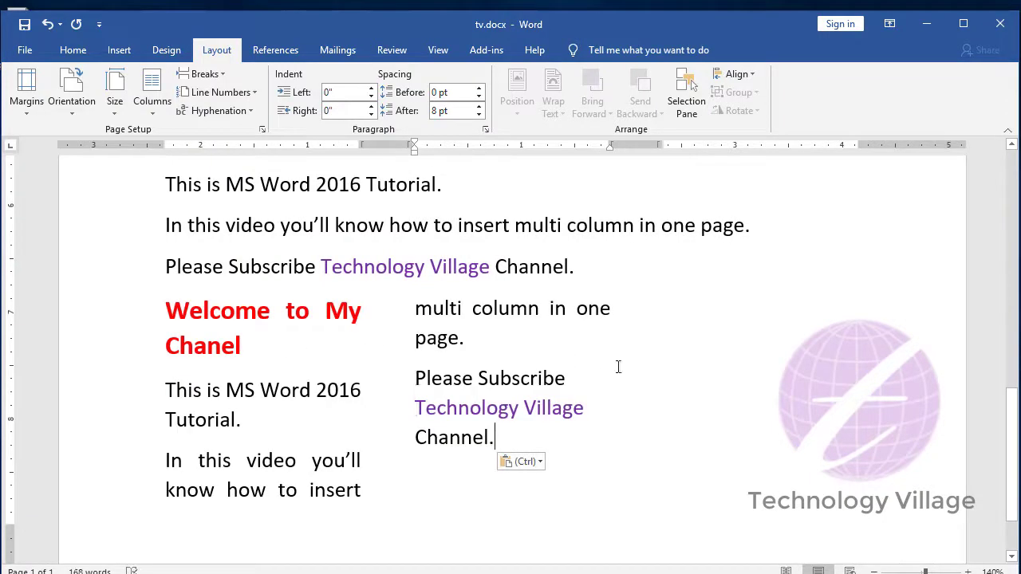
pyautogui.write('Welcome to My Chanel This is MS Word 2016 Tutorial. In this video you’ll know how to insert multi column in one page. Please Subscribe Technology Village Channel.')
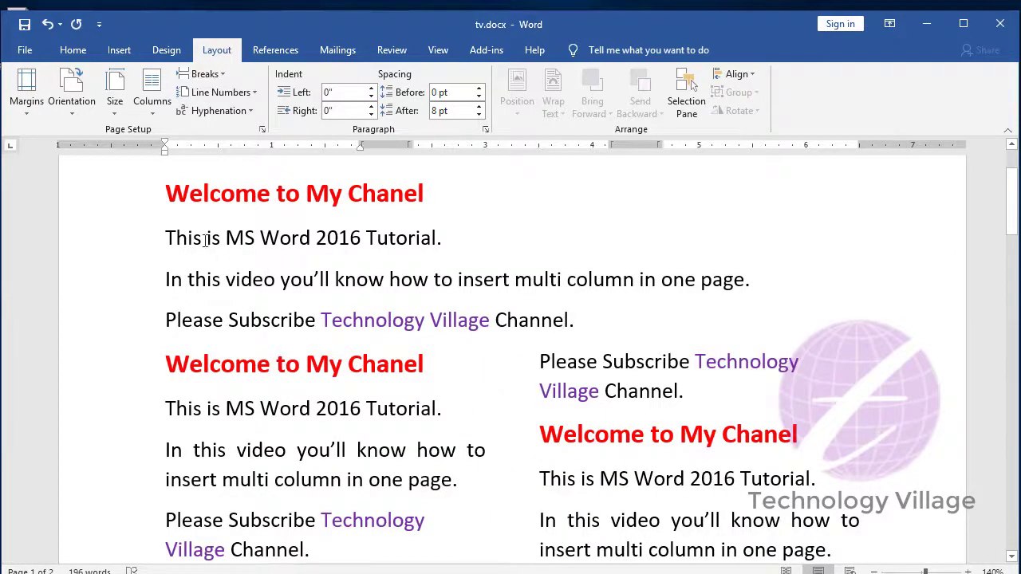
pyautogui.scroll(-1, 639, 331)
pyautogui.scroll(-2, 558, 351)
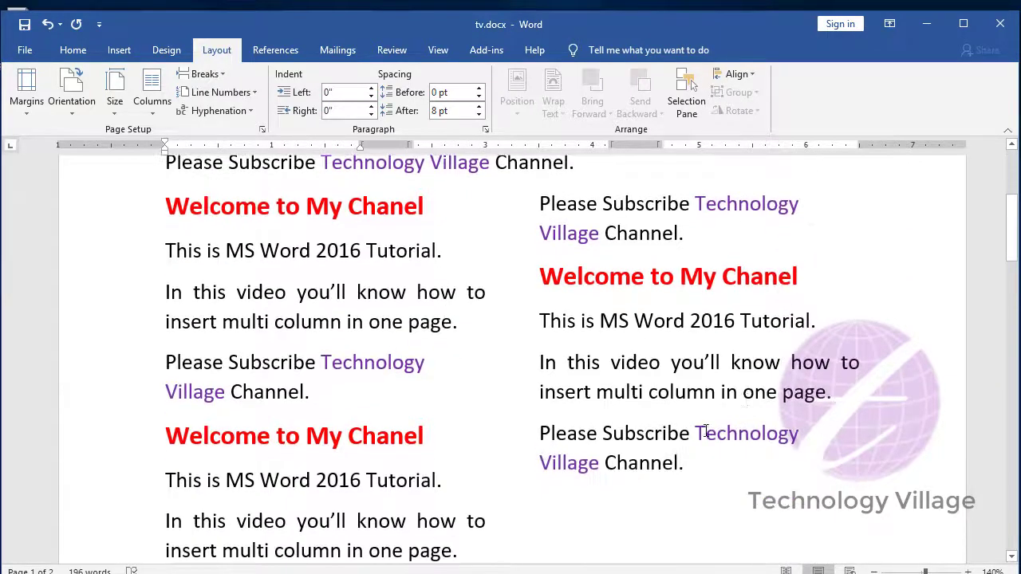
pyautogui.scroll(-3, 398, 375)
pyautogui.scroll(-2, 308, 387)
pyautogui.scroll(-1, 378, 436)
pyautogui.scroll(-4, 720, 429)
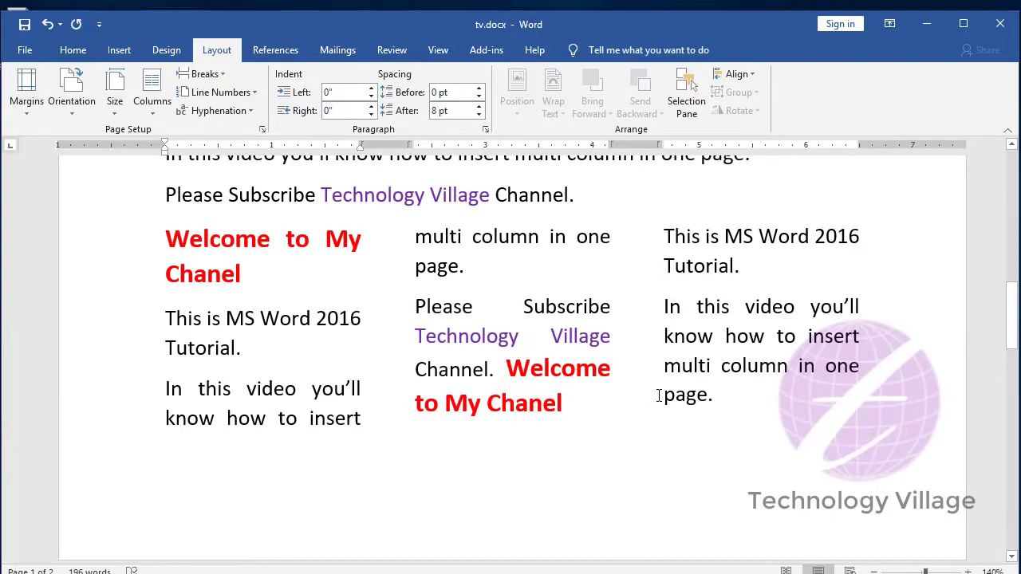
pyautogui.scroll(10, 575, 375)
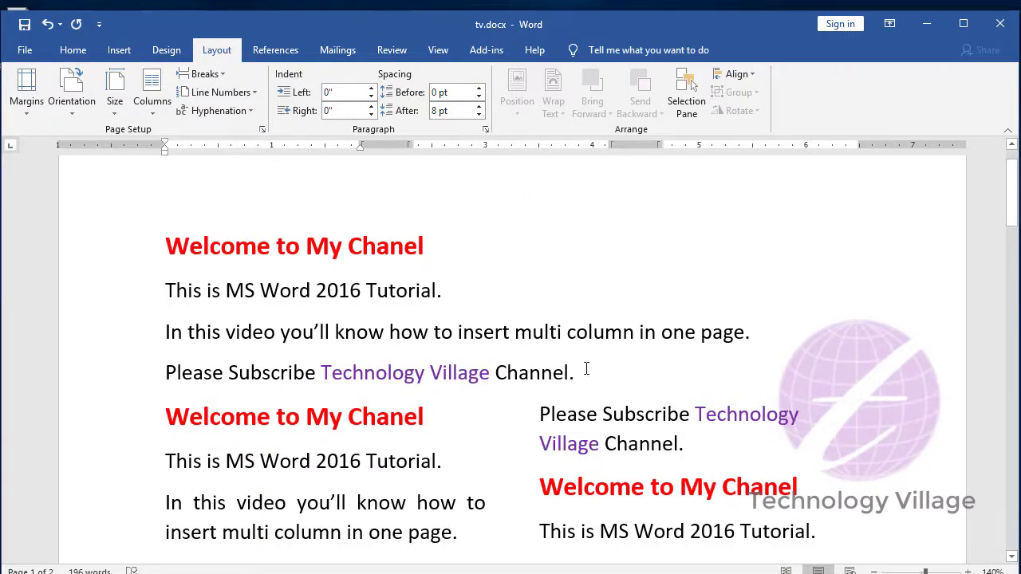
# - Paste the copied text after 'Channel.' in the intro, then undo that paste
pyautogui.click(647, 369)
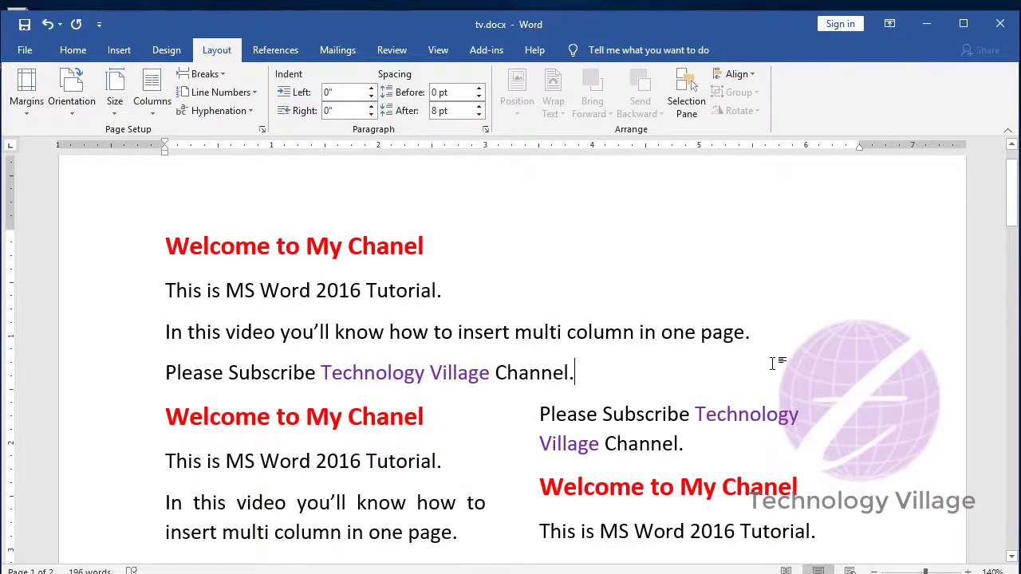
pyautogui.hotkey('ctrl', 'v')
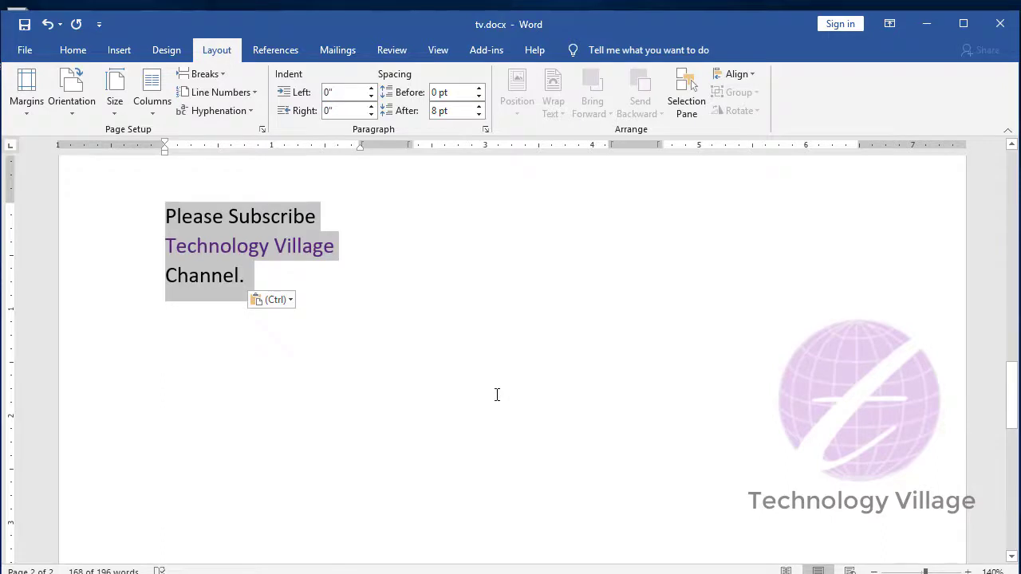
pyautogui.hotkey('ctrl', 'z')
pyautogui.scroll(3, 550, 412)
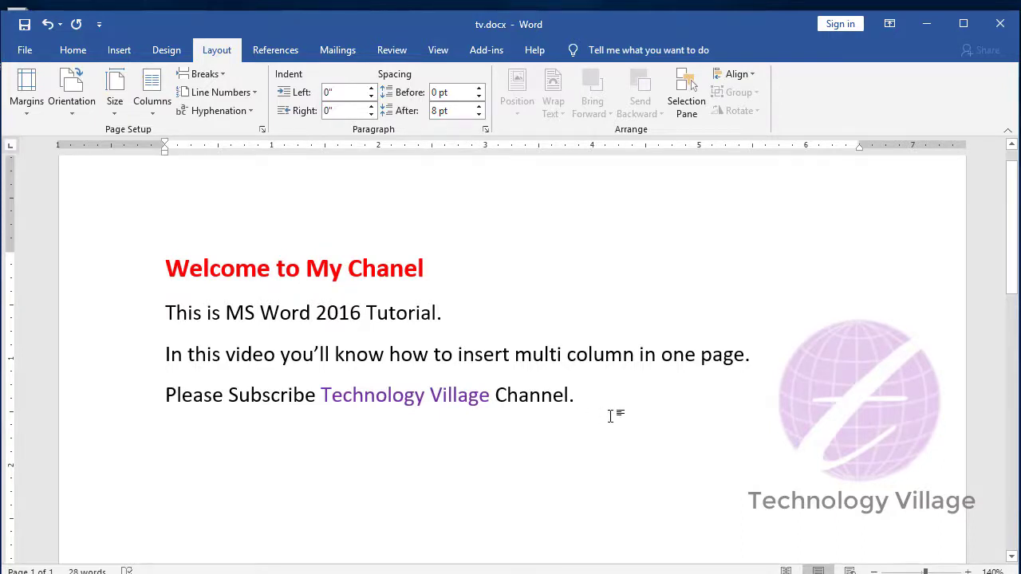
# - Add a new line after 'Channel.' and paste the welcome block repeatedly, reaching 140 words
pyautogui.press('Return')
pyautogui.write('Welcome to My Chanel This is MS Word 2016 Tutorial. In this video you’ll know how to insert multi column in one page. Please Subscribe Technology Village Channel.')
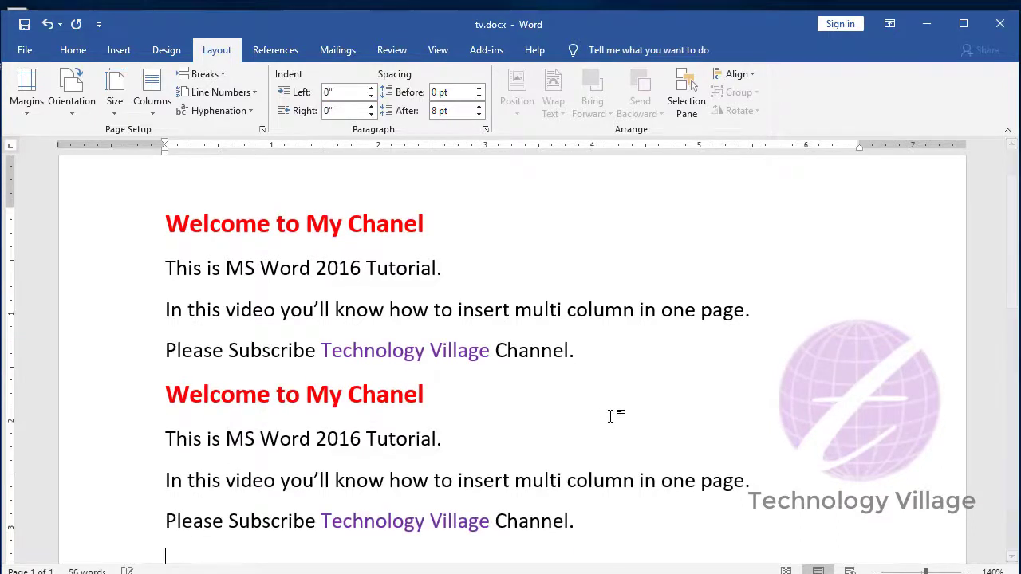
pyautogui.write('Welcome to My Chanel This is MS Word 2016 Tutorial. In this video you’ll know how to insert multi column in one page. Please Subscribe Technology Village Channel.')
pyautogui.write('Welcome to My Chanel This is MS Word 2016 Tutorial. In this video you’ll know how to insert multi column in one page. Please Subscribe Technology Village Channel.')
pyautogui.write('Welcome to My Chanel This is MS Word 2016 Tutorial. In this video you’ll know how to insert multi column in one page. Please Subscribe Technology Village Channel.')
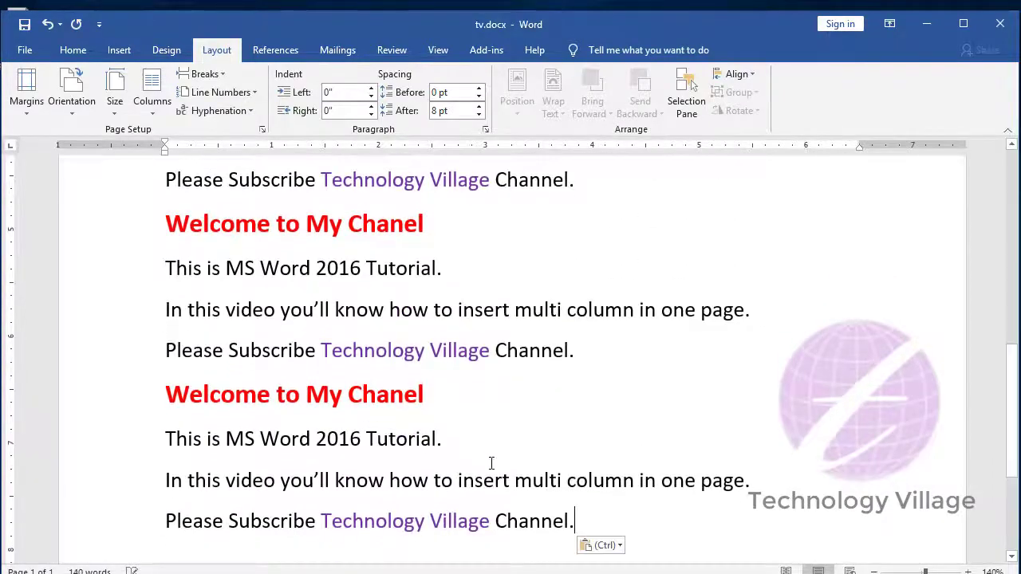
pyautogui.scroll(-3, 526, 438)
pyautogui.scroll(3, 562, 418)
pyautogui.scroll(2, 562, 446)
pyautogui.scroll(1, 564, 470)
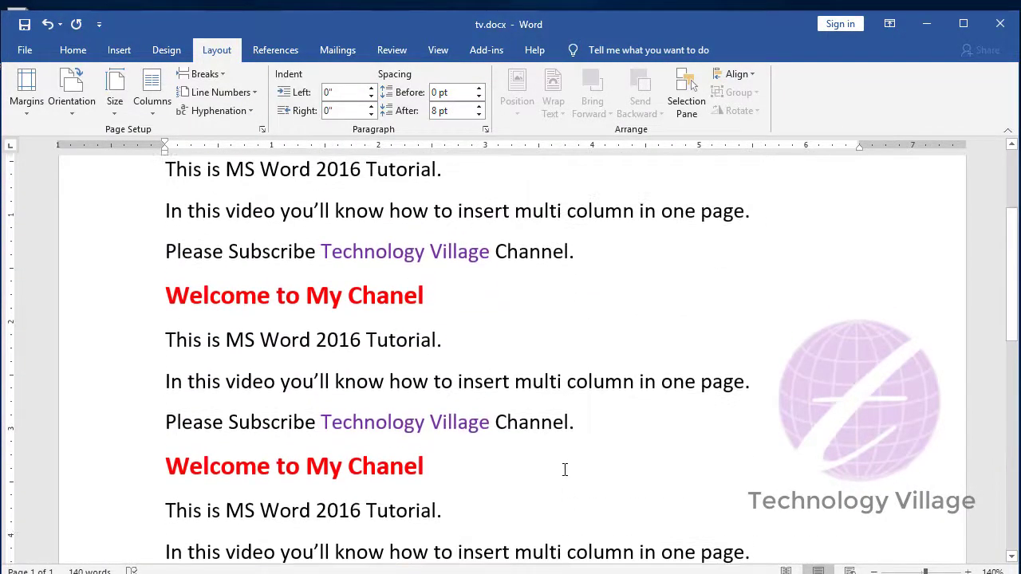
pyautogui.scroll(2, 565, 469)
pyautogui.scroll(-1, 577, 445)
pyautogui.scroll(-2, 585, 444)
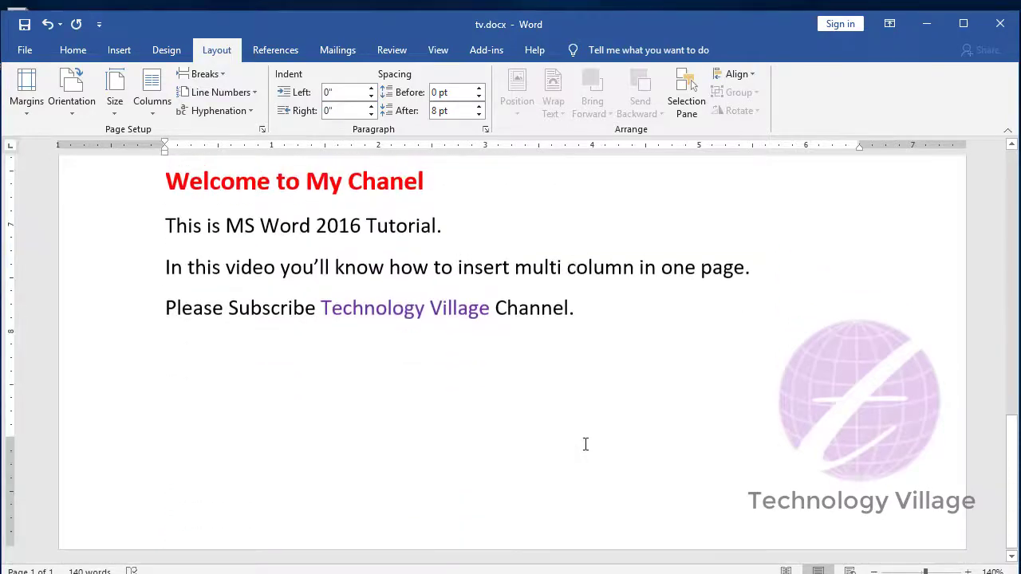
pyautogui.scroll(1, 580, 441)
pyautogui.scroll(15, 580, 441)
# - Paste another copy of the welcome paragraphs at the start of a repeated heading
pyautogui.click(210, 236)
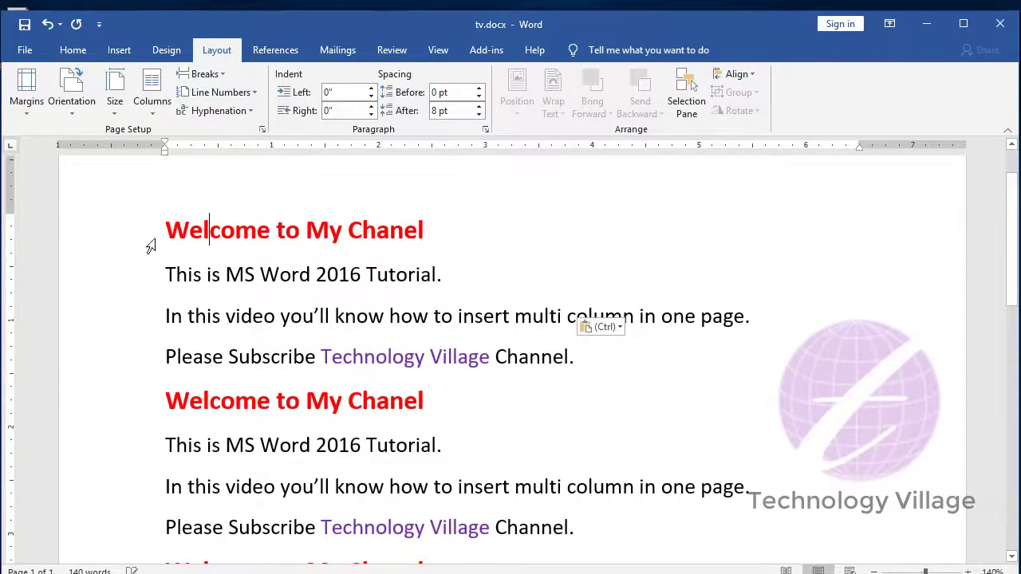
pyautogui.moveTo(166, 232); pyautogui.dragTo(611, 349)
pyautogui.hotkey('ctrl', 'c')
pyautogui.scroll(-2, 679, 354)
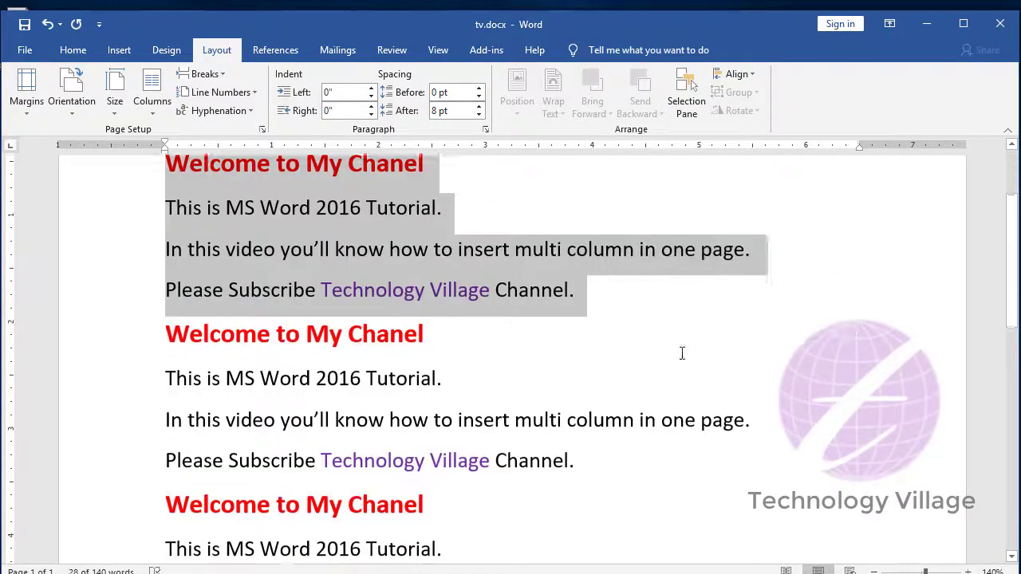
pyautogui.click(167, 296)
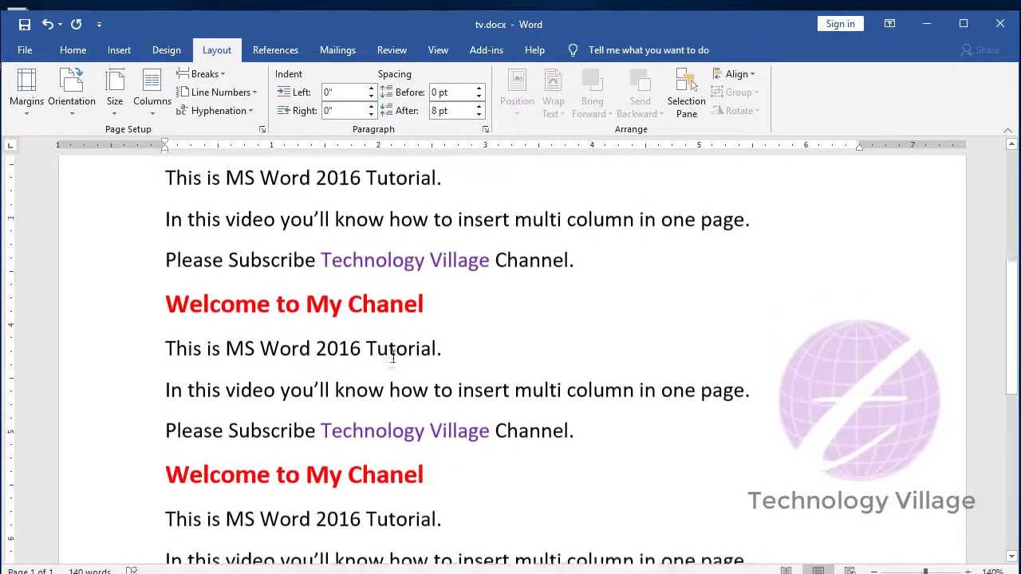
pyautogui.scroll(-1, 375, 349)
pyautogui.hotkey('ctrl', 'v')
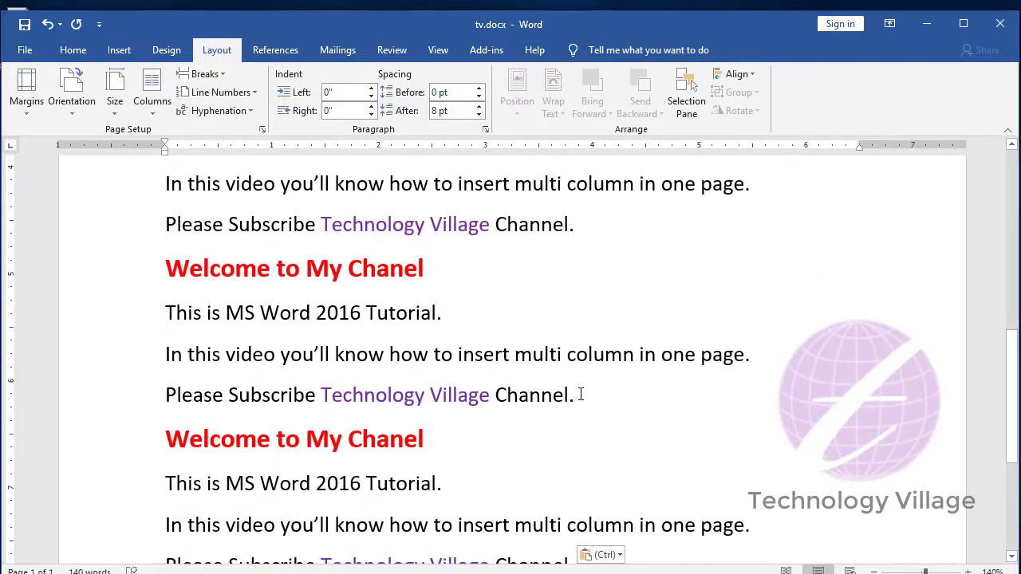
# - Set the second and third repeated welcome blocks in two columns
pyautogui.keyDown('shift'); pyautogui.click(577, 394); pyautogui.keyUp('shift')
pyautogui.scroll(4, 369, 413)
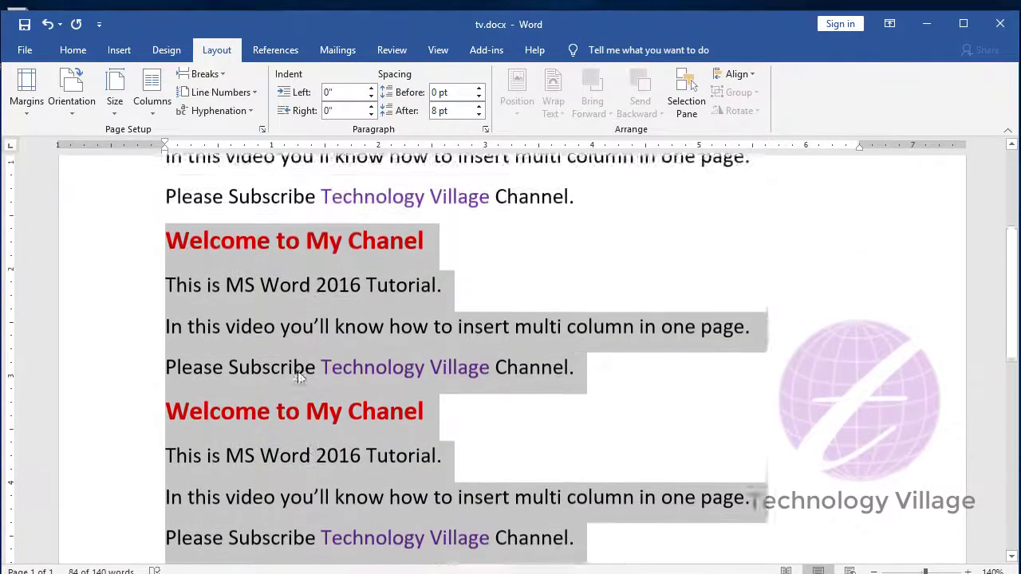
pyautogui.scroll(-4, 369, 409)
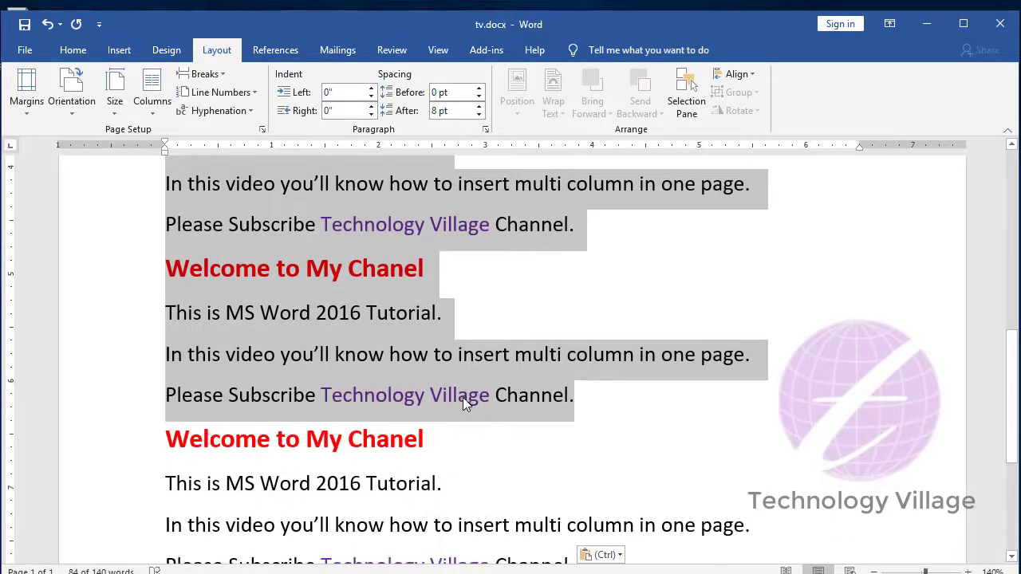
pyautogui.scroll(4, 269, 323)
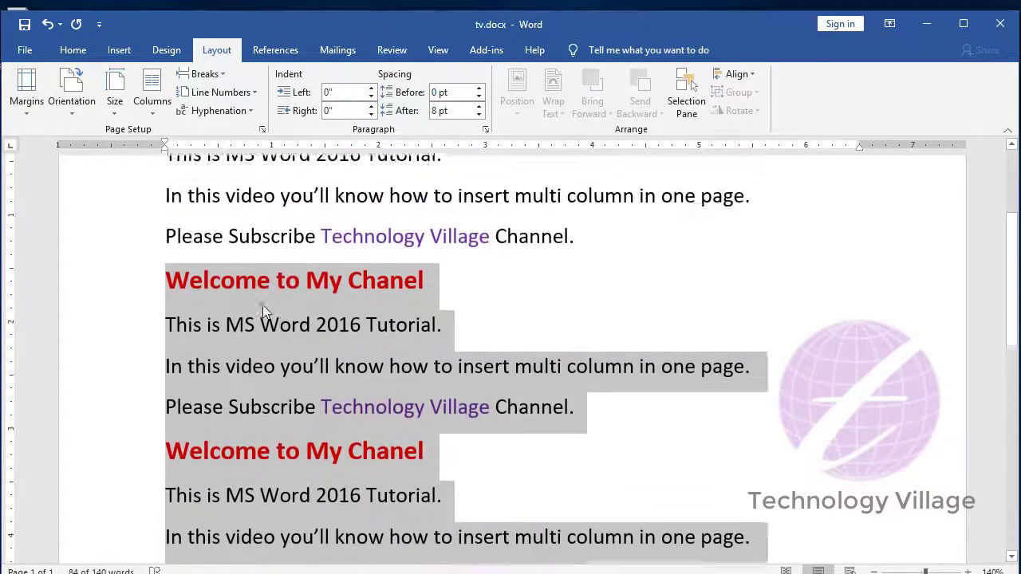
pyautogui.click(151, 99)
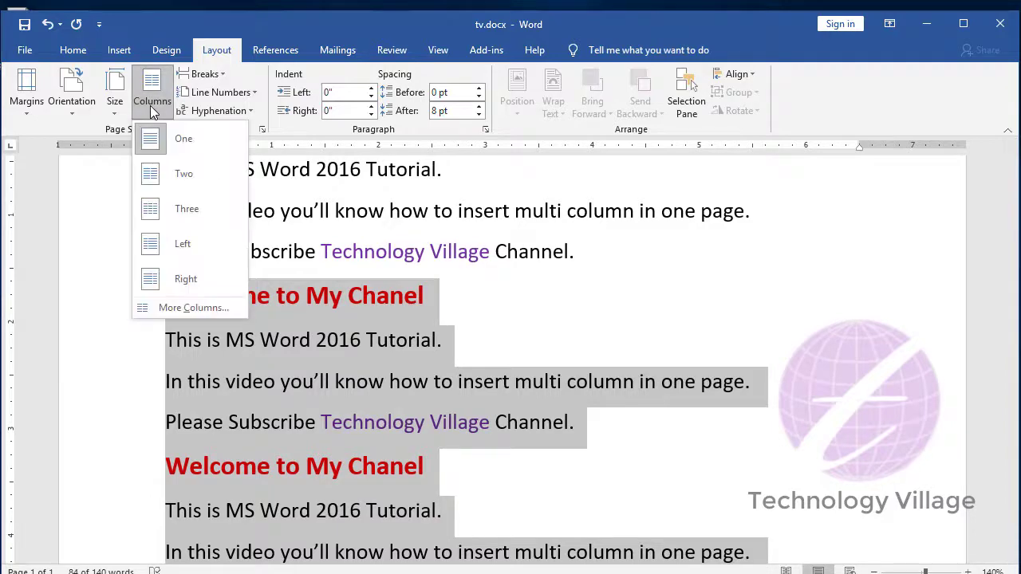
pyautogui.click(181, 179)
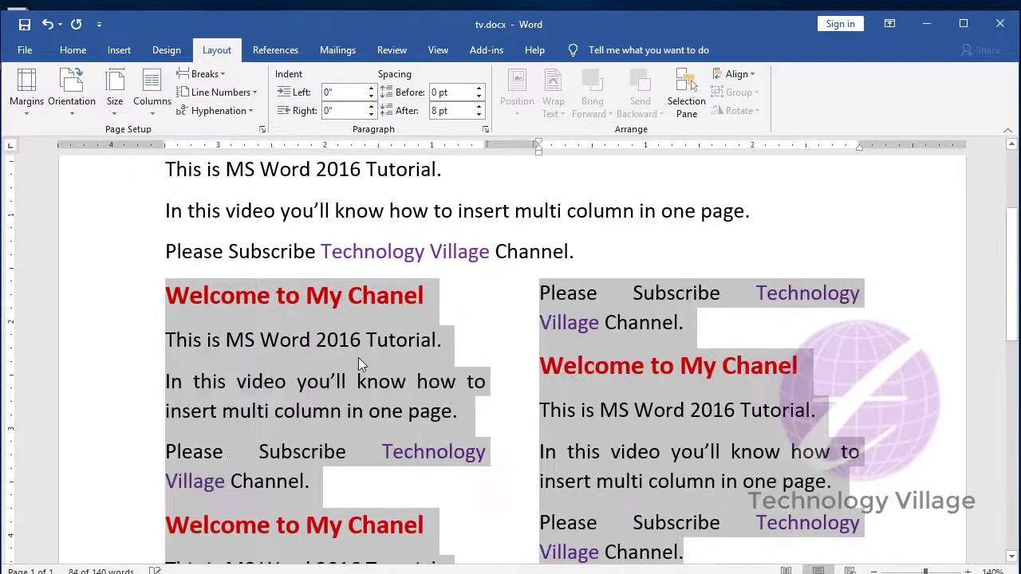
pyautogui.scroll(-2, 245, 343)
pyautogui.click(667, 317)
# - Paste two more copies of the welcome block on new lines after the last 'Channel.'
pyautogui.scroll(-4, 526, 299)
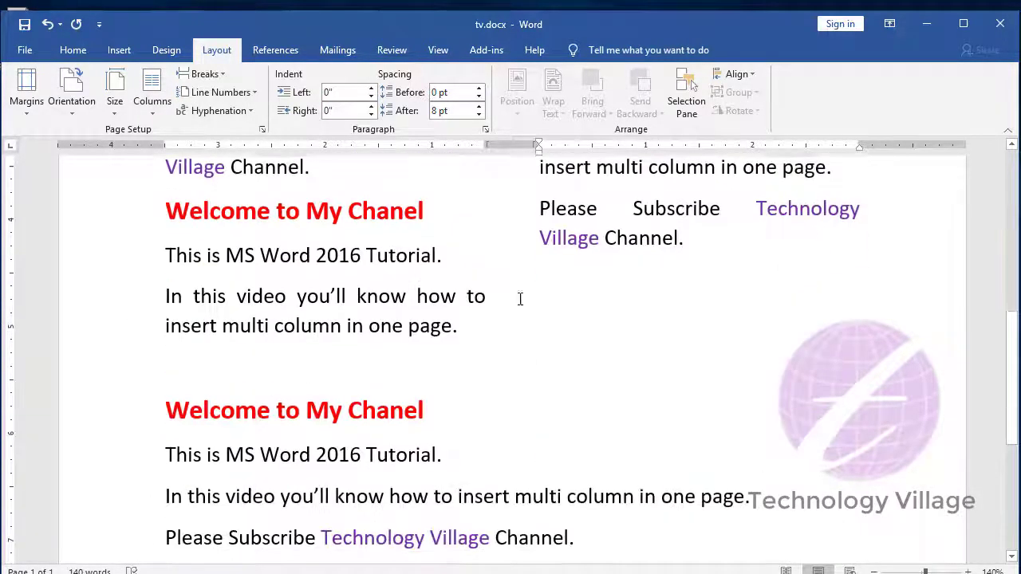
pyautogui.scroll(-4, 532, 295)
pyautogui.click(349, 242)
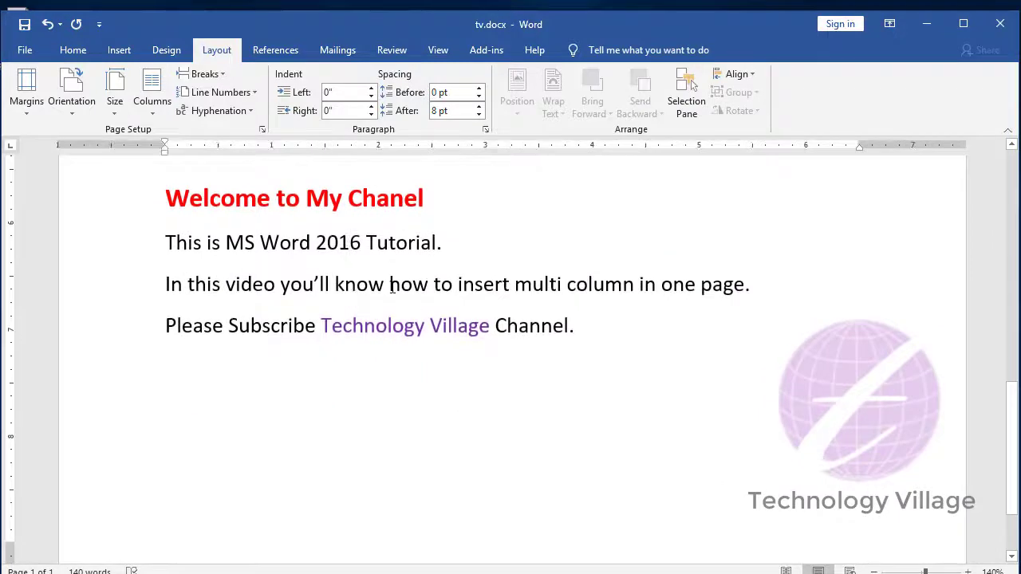
pyautogui.click(587, 335)
pyautogui.scroll(1, 631, 360)
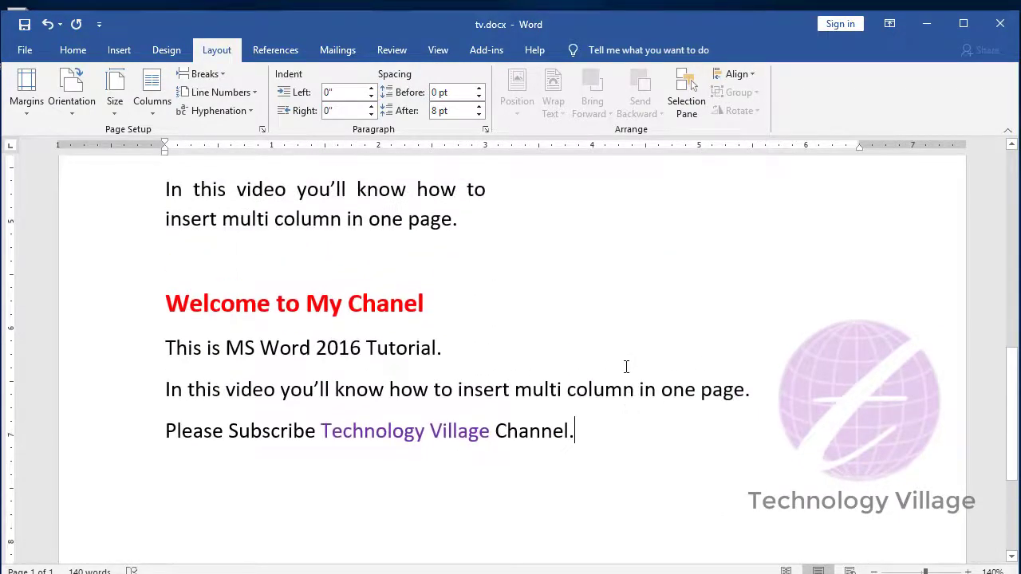
pyautogui.scroll(-2, 624, 364)
pyautogui.press('Return')
pyautogui.write('Welcome to My Chanel This is MS Word 2016 Tutorial. In this video you’ll know how to insert multi column in one page. Please Subscribe Technology Village Channel.')
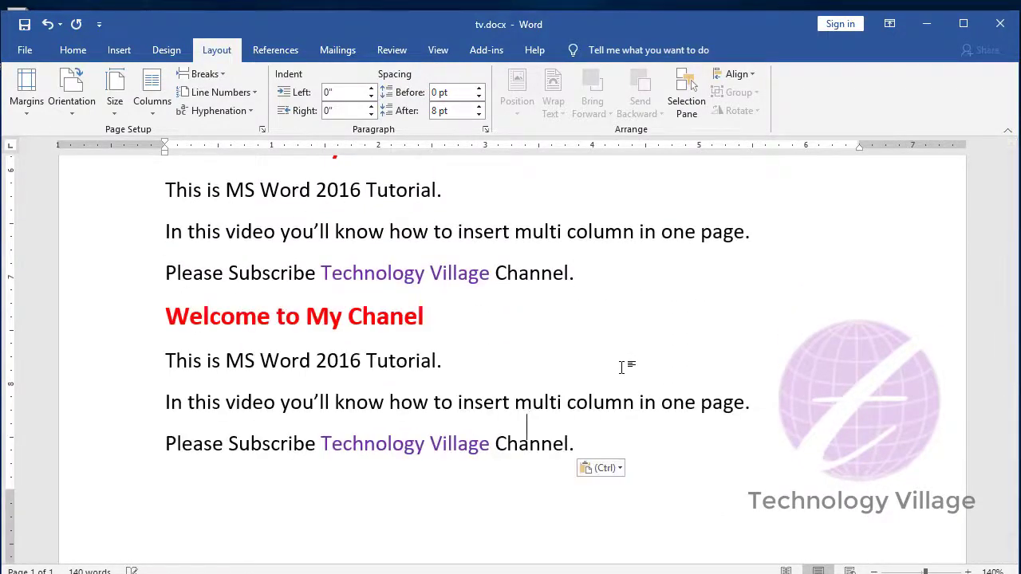
pyautogui.scroll(-2, 622, 366)
pyautogui.press('Return')
pyautogui.hotkey('ctrl', 'v')
# - Set the newly pasted welcome block in three columns
pyautogui.scroll(3, 533, 403)
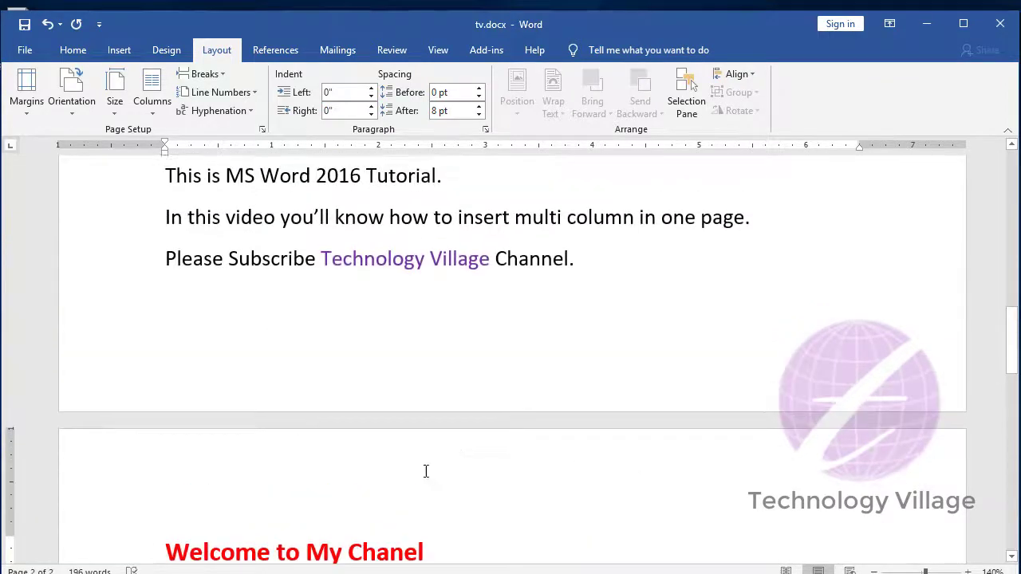
pyautogui.scroll(3, 426, 471)
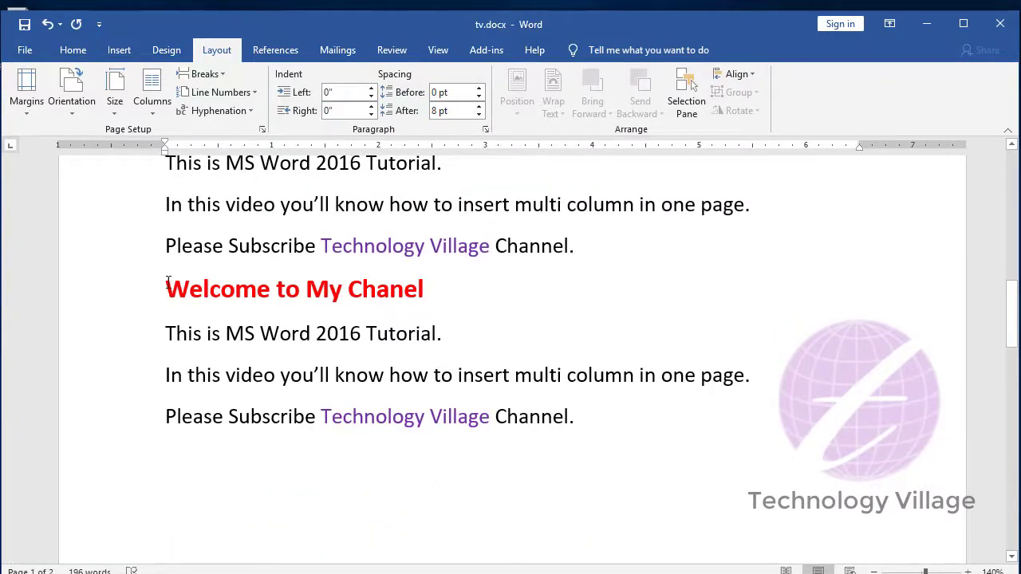
pyautogui.moveTo(167, 286); pyautogui.dragTo(574, 416)
pyautogui.scroll(-3, 507, 408)
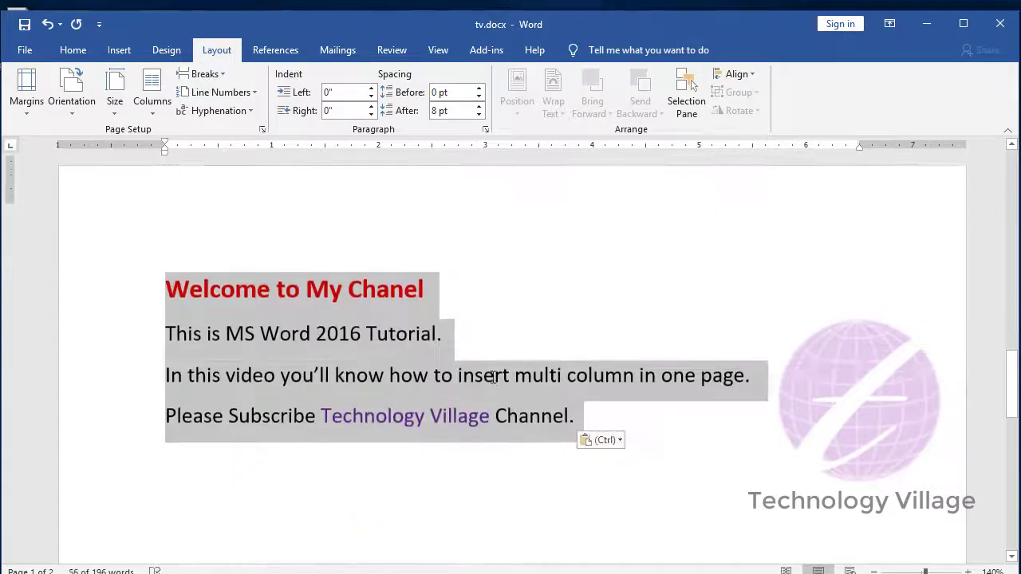
pyautogui.scroll(3, 508, 366)
pyautogui.click(153, 102)
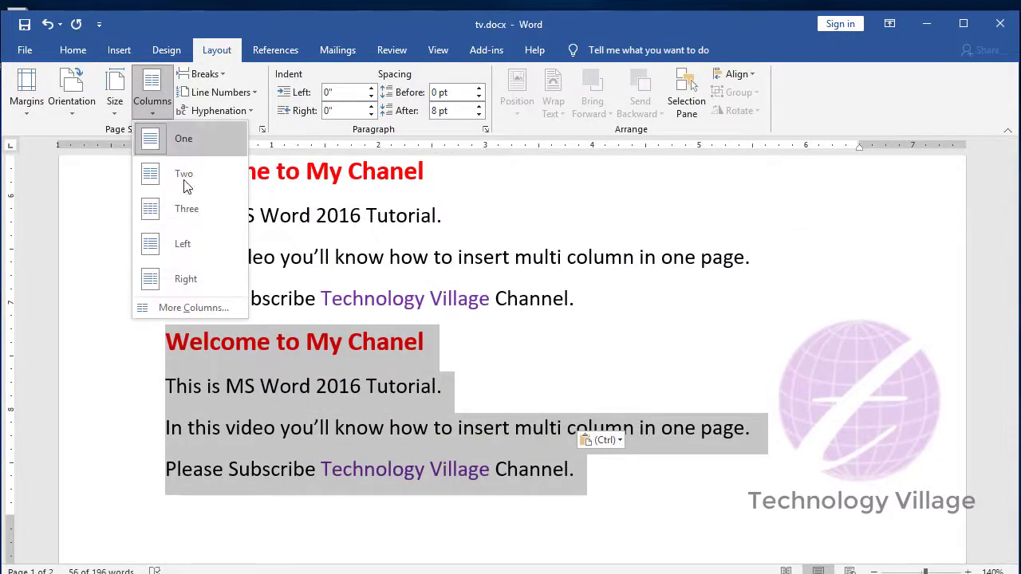
pyautogui.click(187, 210)
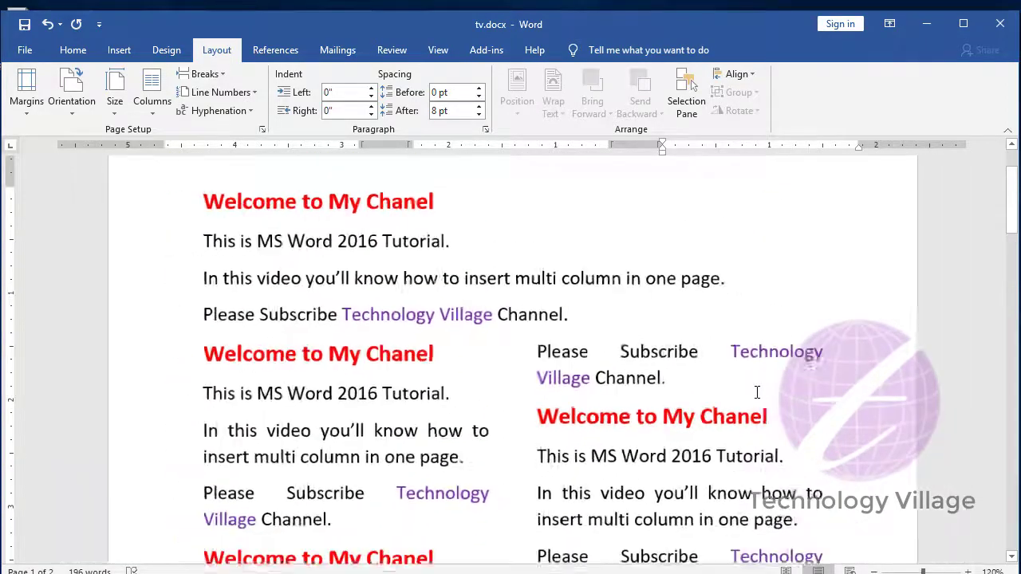
# - Zoom tv.docx out to 50% to show both pages and their column sections side by side
pyautogui.scroll(-3, 757, 392)
pyautogui.scroll(-1, 757, 391)
pyautogui.scroll(-1, 757, 391)
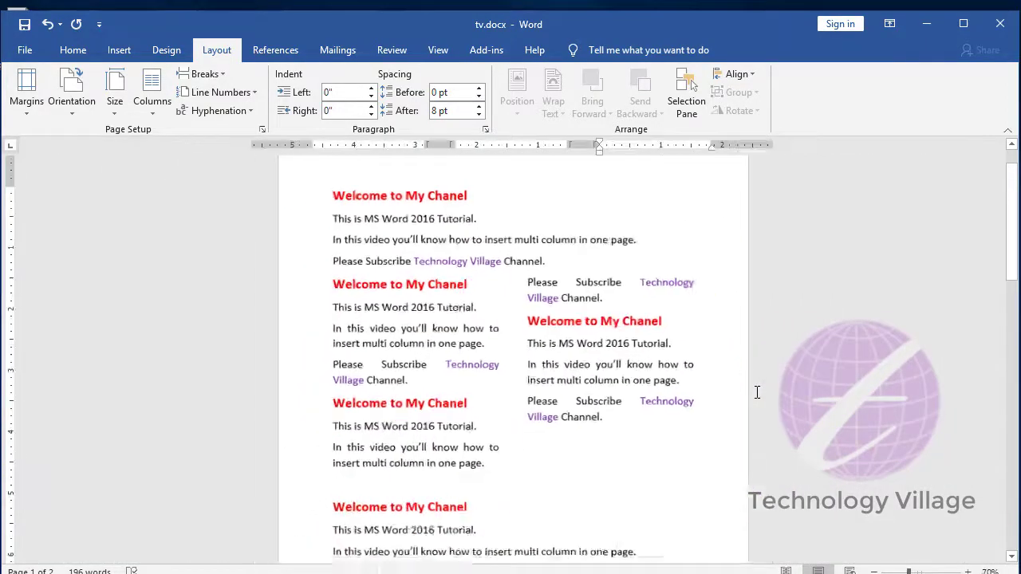
pyautogui.scroll(-1, 757, 392)
pyautogui.scroll(-1, 756, 391)
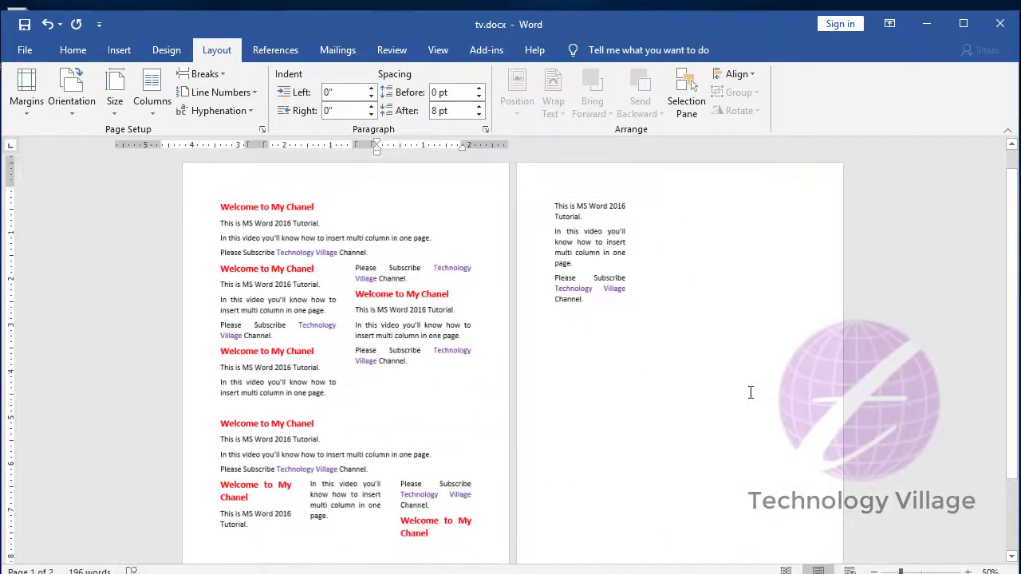